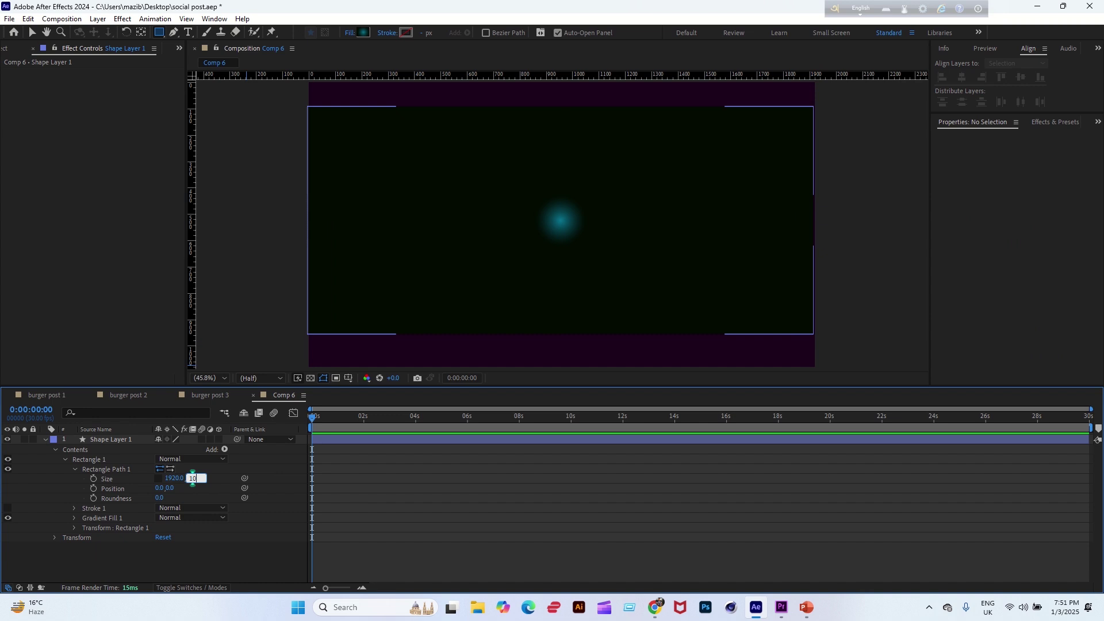
# Set the rectangle's height to 1080 and center the shape layer horizontally and vertically in the composition.
pyautogui.press('Return')
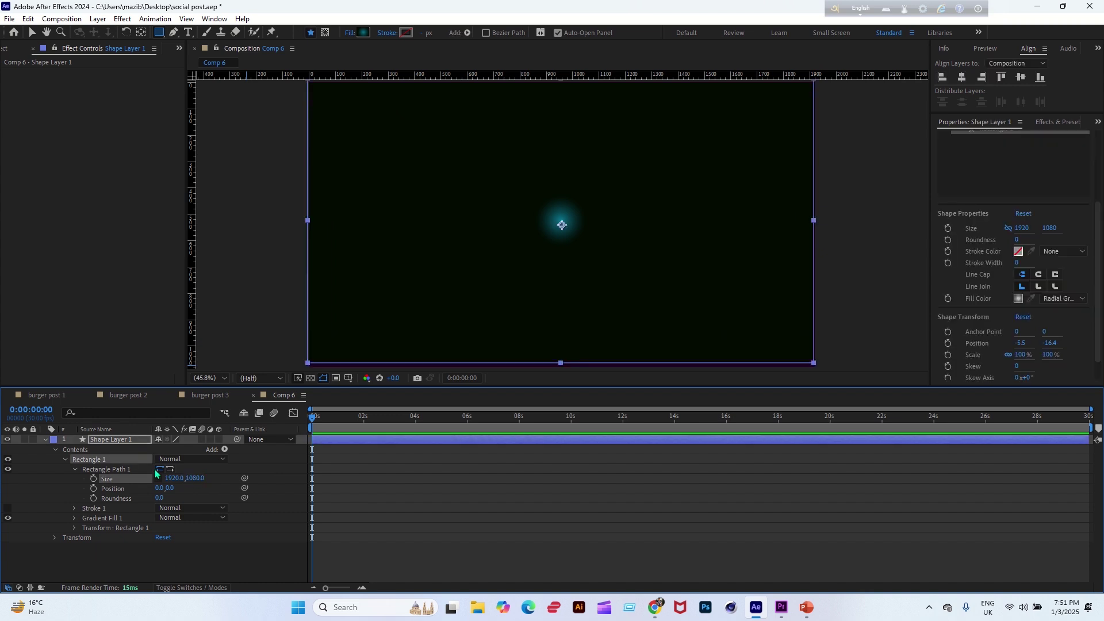
pyautogui.click(46, 440)
pyautogui.click(962, 77)
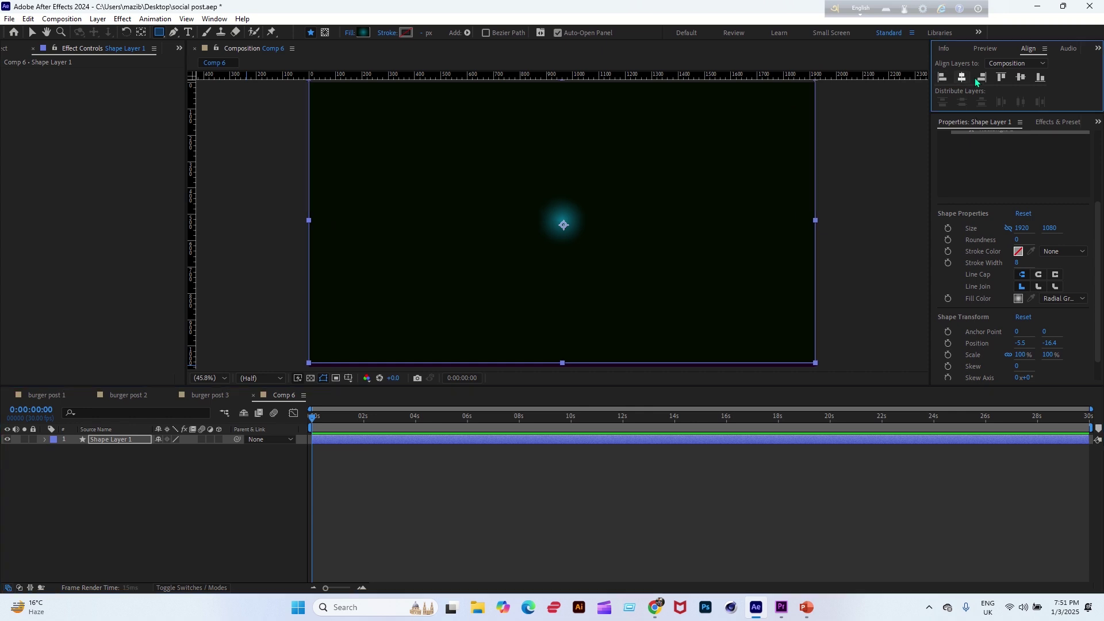
pyautogui.click(1021, 79)
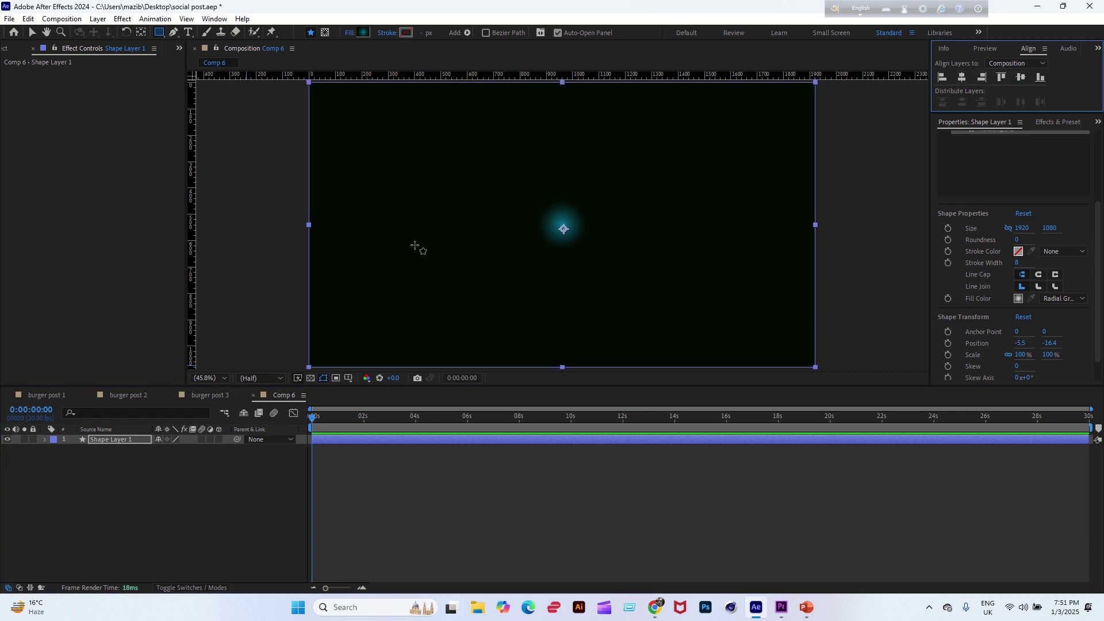
pyautogui.click(31, 35)
pyautogui.click(142, 465)
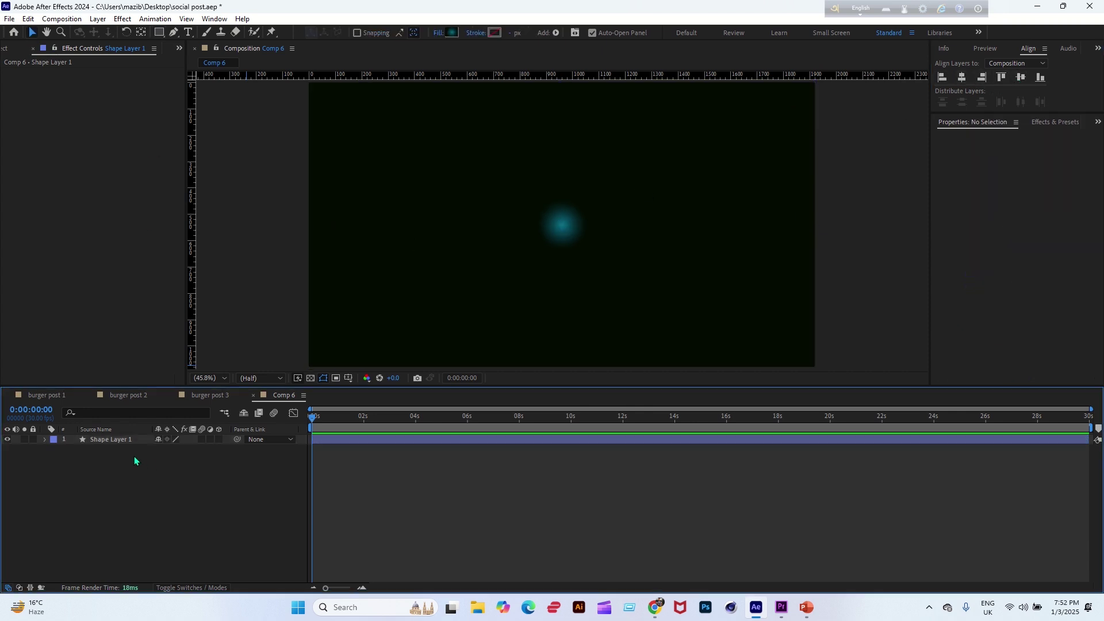
# Add a teal 047490 color stop at about 38.5% to the rectangle's radial gradient fill.
pyautogui.click(125, 441)
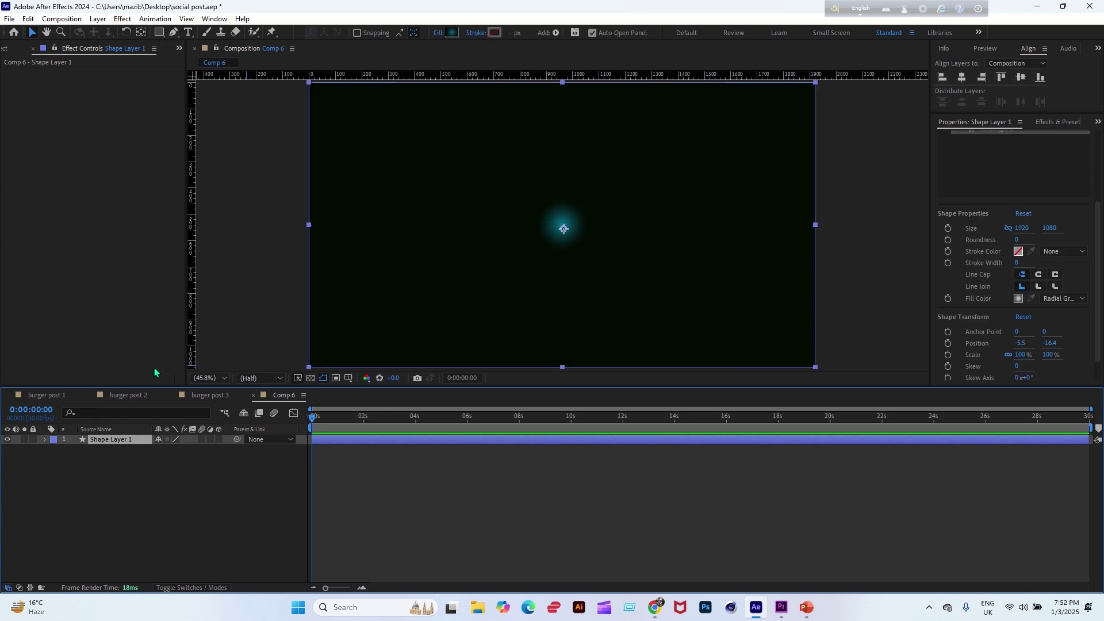
pyautogui.click(46, 440)
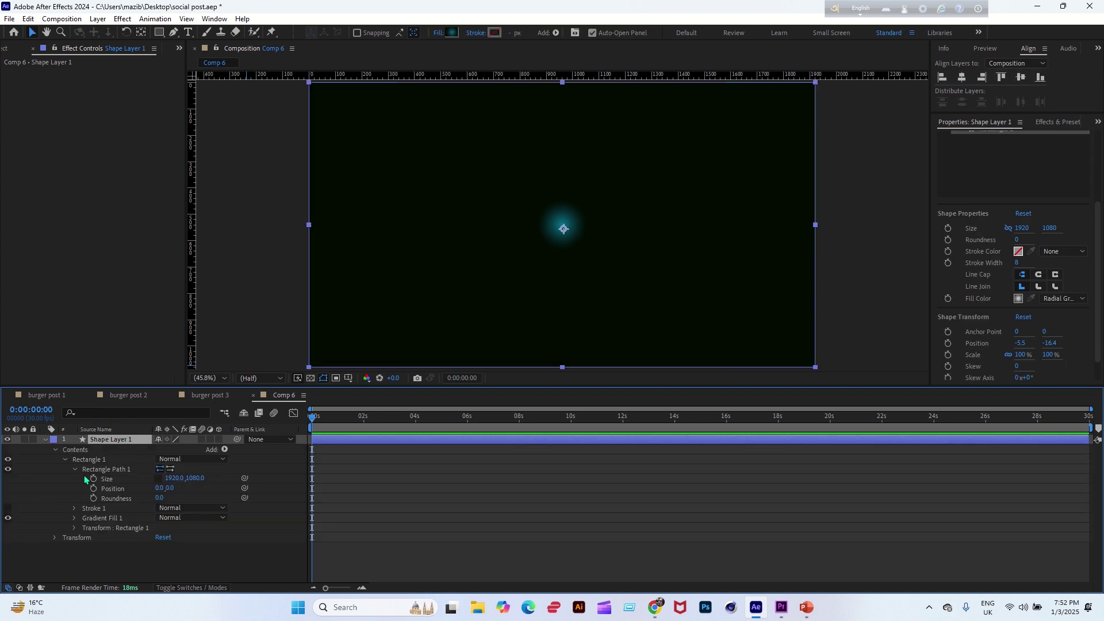
pyautogui.click(74, 519)
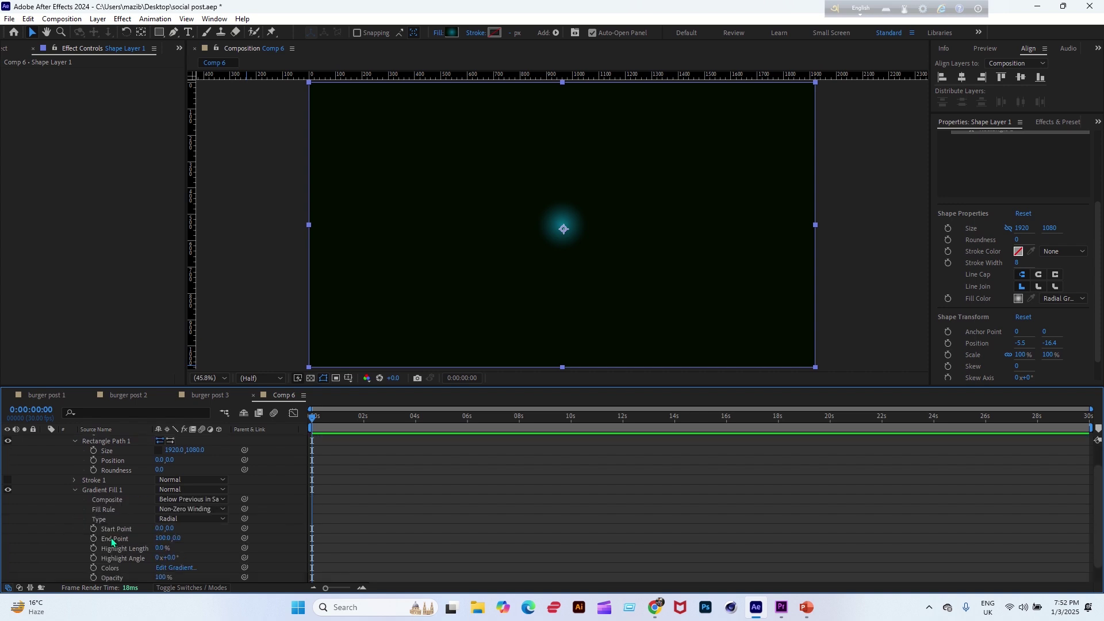
pyautogui.scroll(-1, 135, 539)
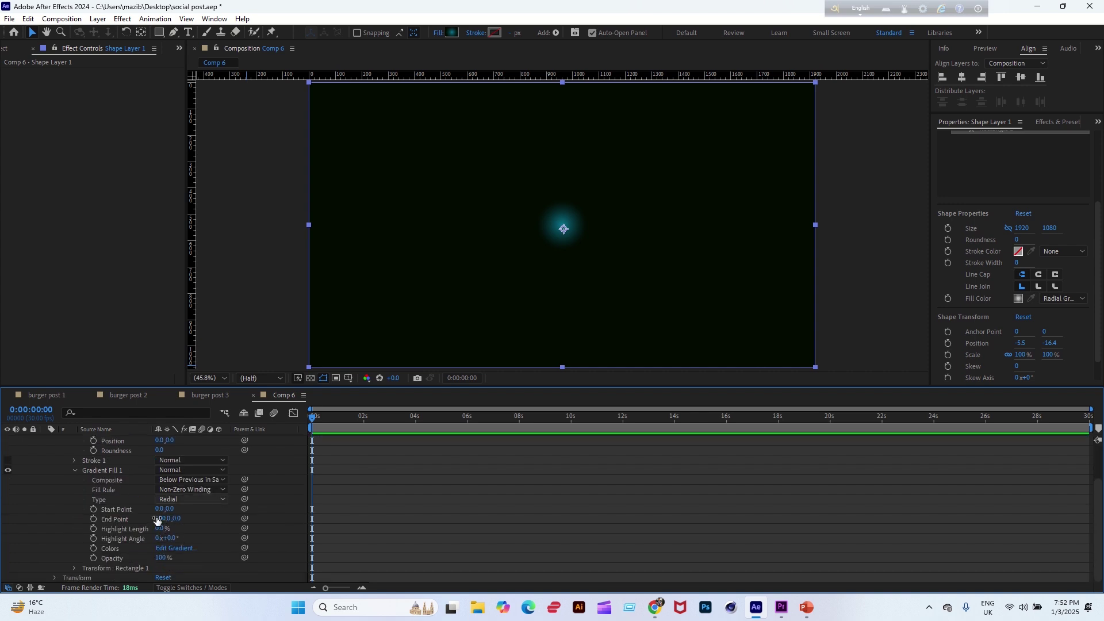
pyautogui.click(175, 550)
pyautogui.moveTo(967, 89); pyautogui.dragTo(993, 100)
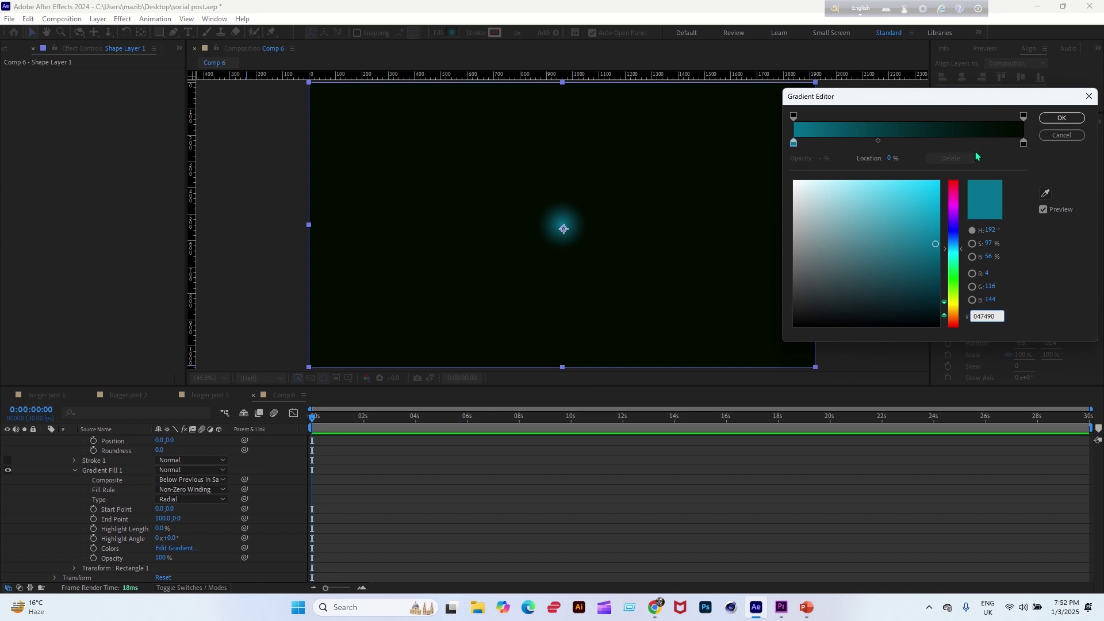
pyautogui.click(882, 142)
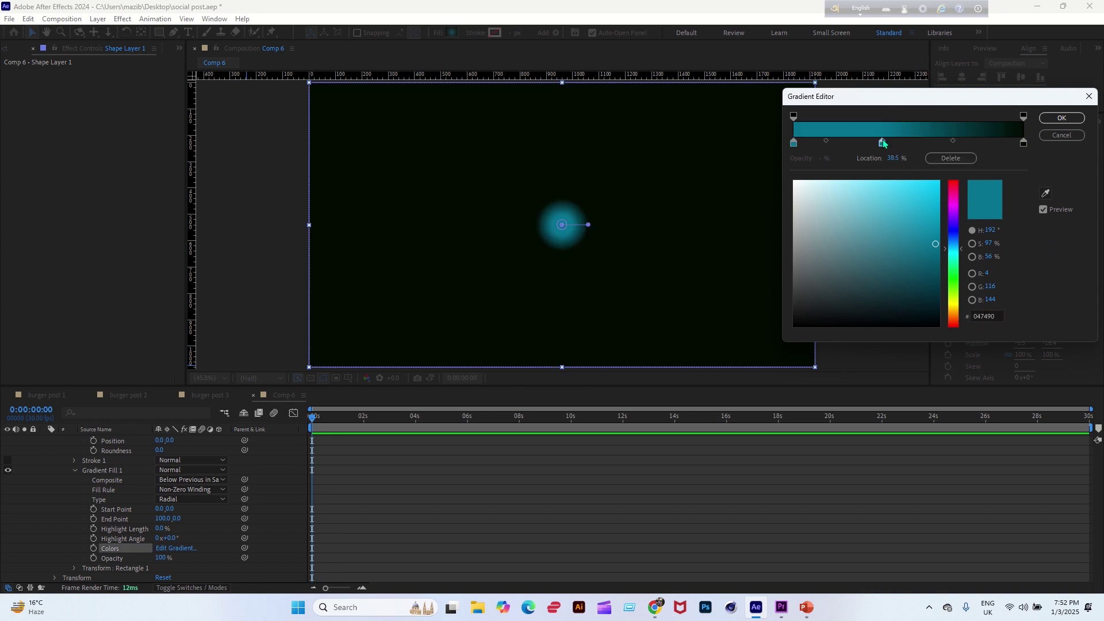
pyautogui.click(1062, 118)
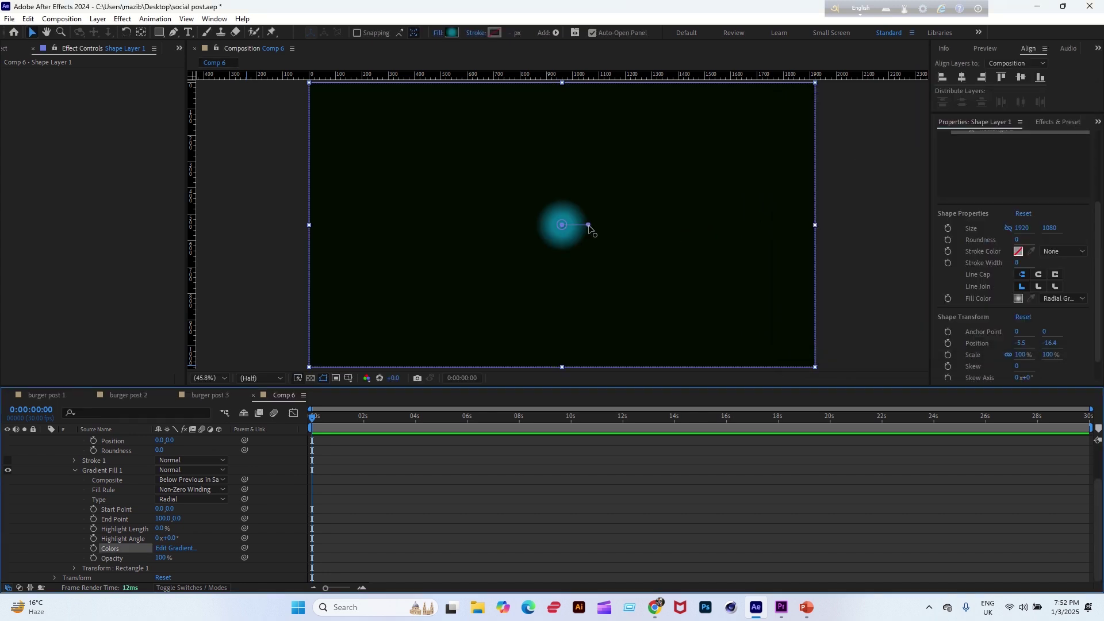
# Extend the radial gradient's end point to the lower-right corner of the composition, at about 961, 543.
pyautogui.moveTo(588, 225); pyautogui.dragTo(819, 375)
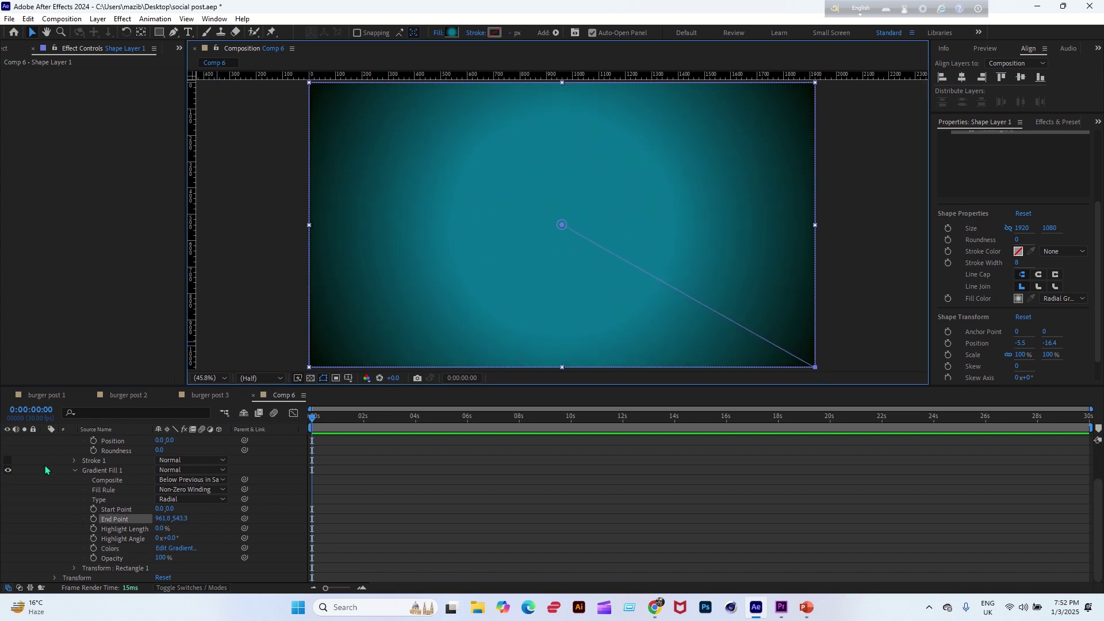
pyautogui.scroll(2, 52, 465)
pyautogui.click(45, 440)
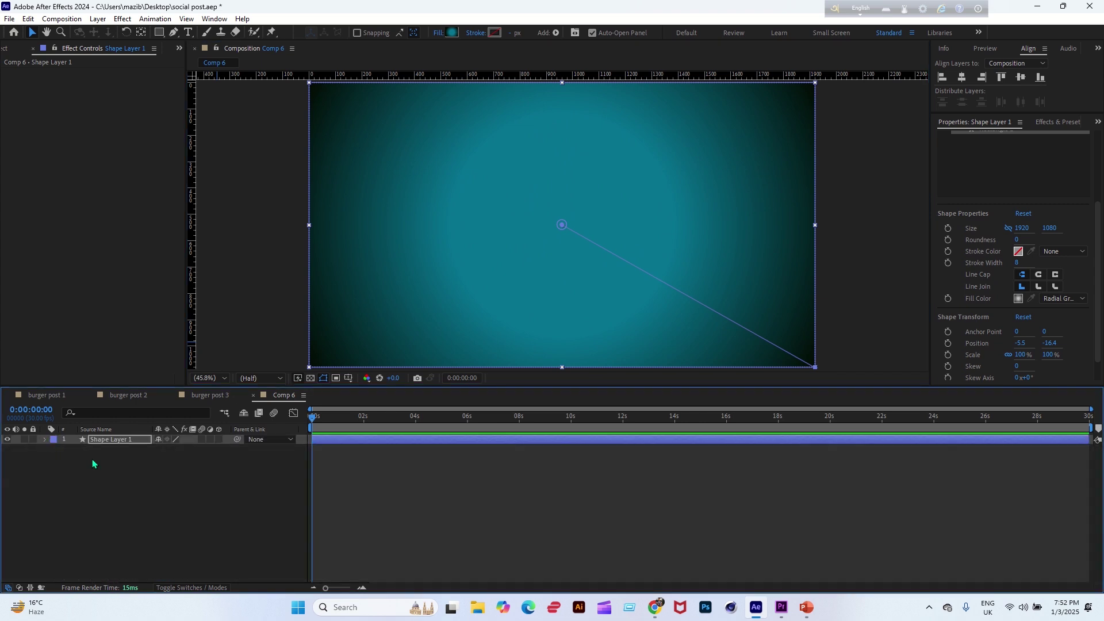
pyautogui.click(92, 463)
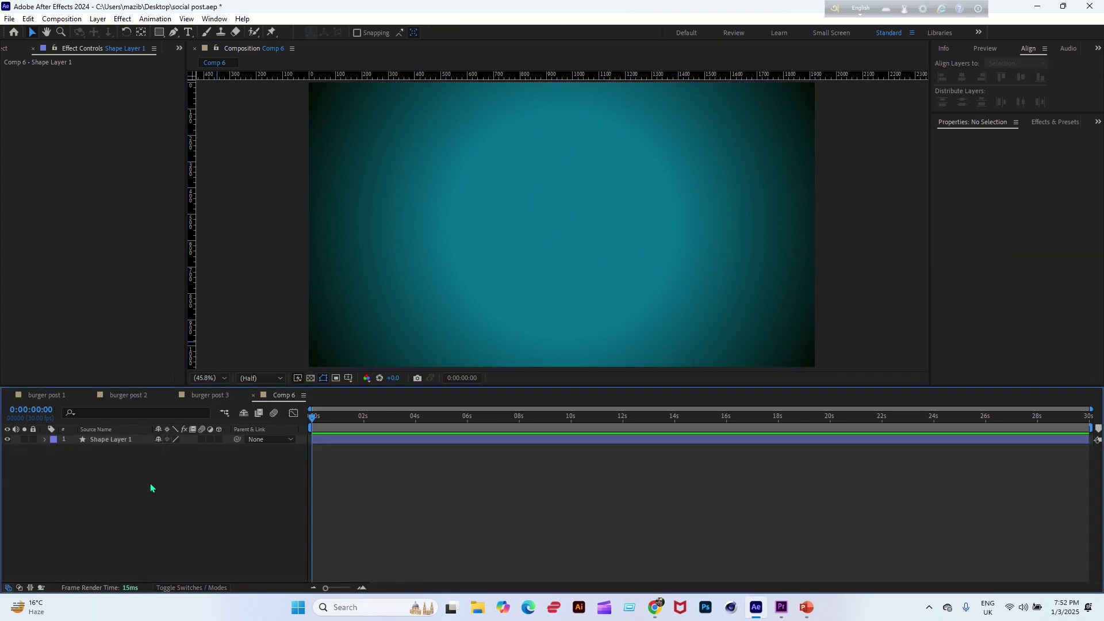
# Add the text "light hub" and center it horizontally and vertically in the composition.
pyautogui.click(188, 32)
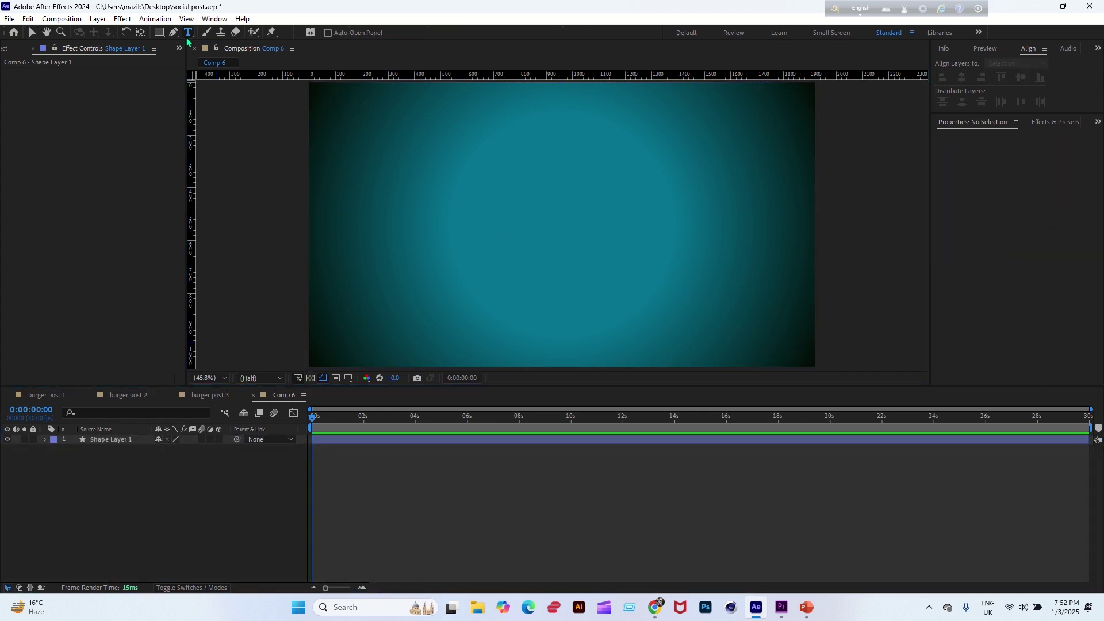
pyautogui.click(517, 225)
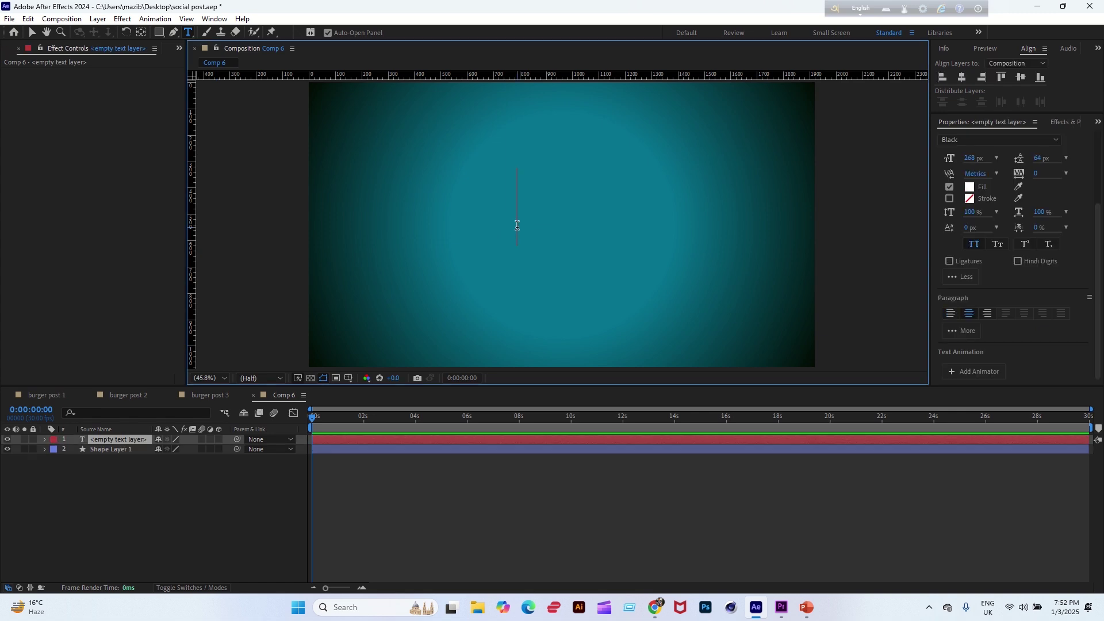
pyautogui.write('light')
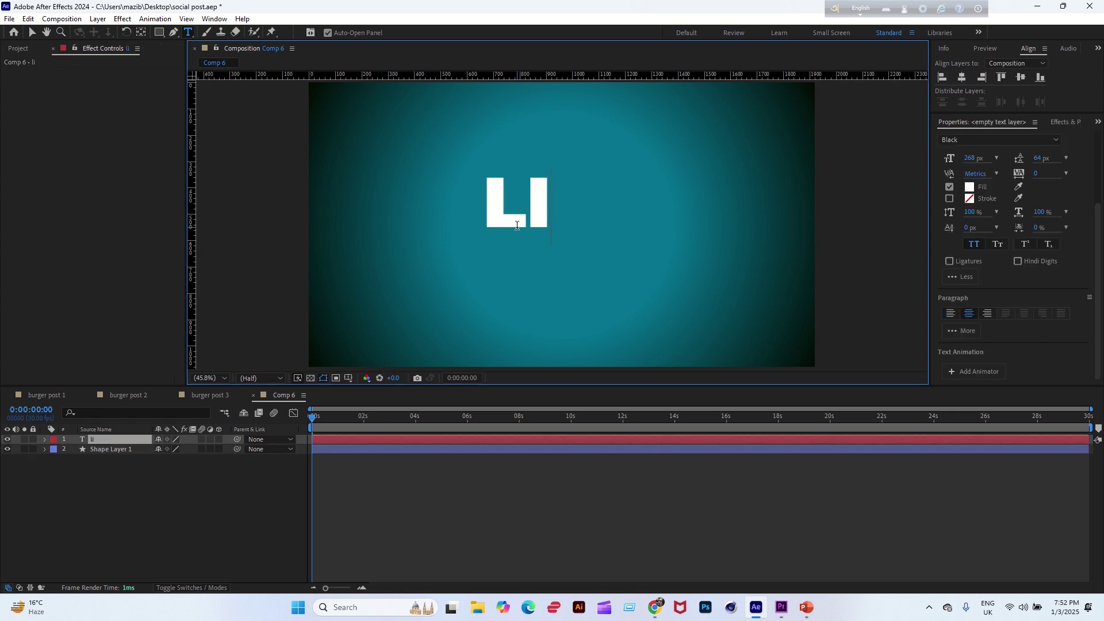
pyautogui.write(' hub')
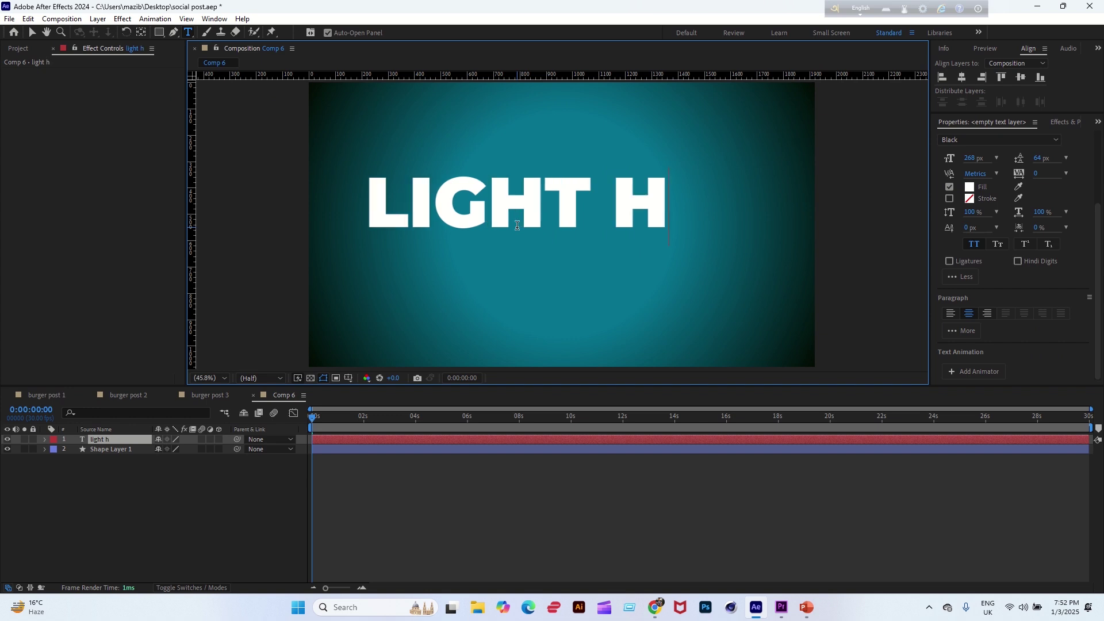
pyautogui.click(31, 32)
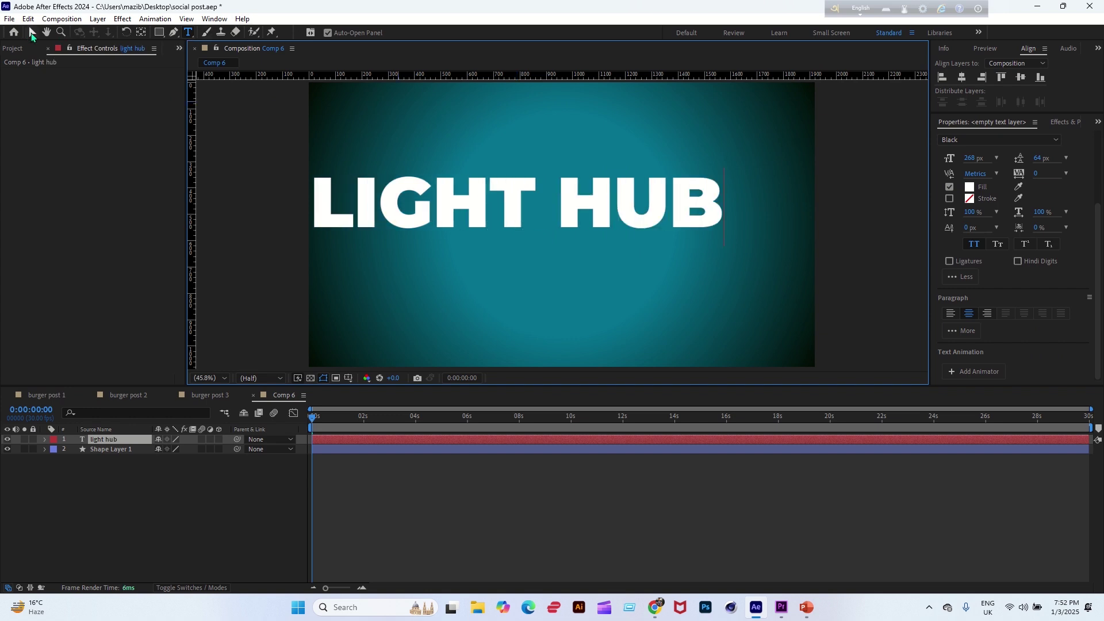
pyautogui.click(962, 76)
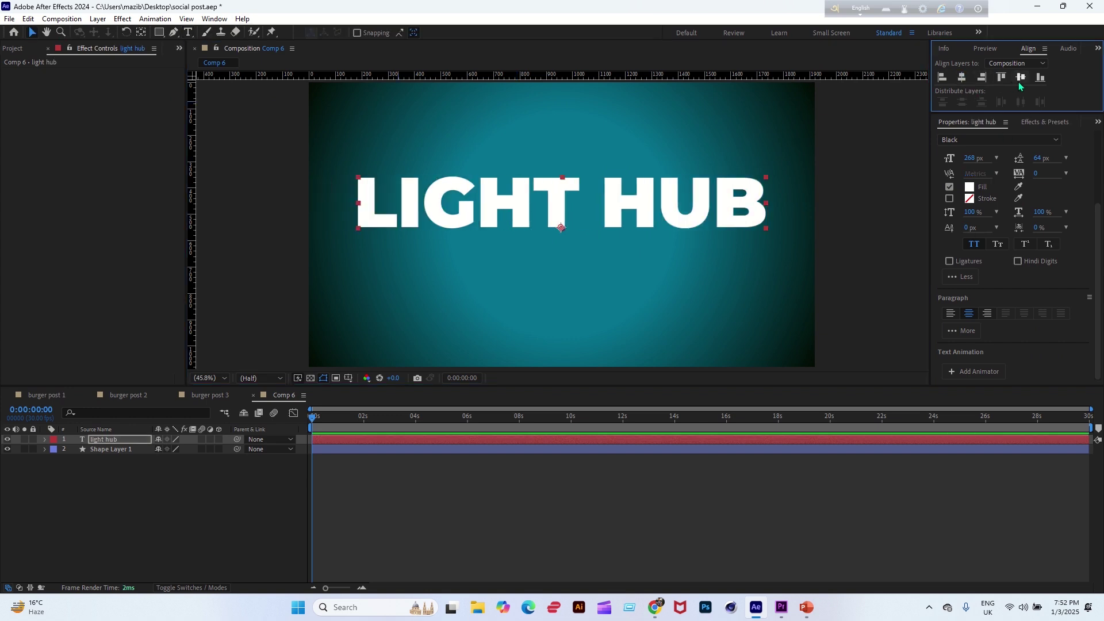
pyautogui.click(1020, 77)
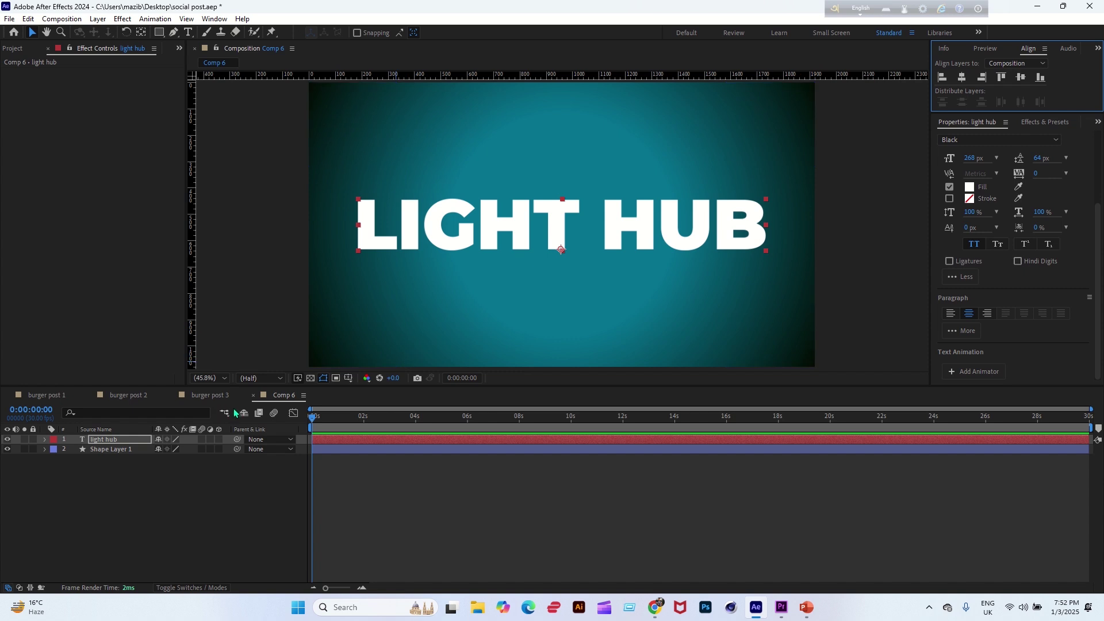
# Duplicate the light hub text layer.
pyautogui.click(136, 440)
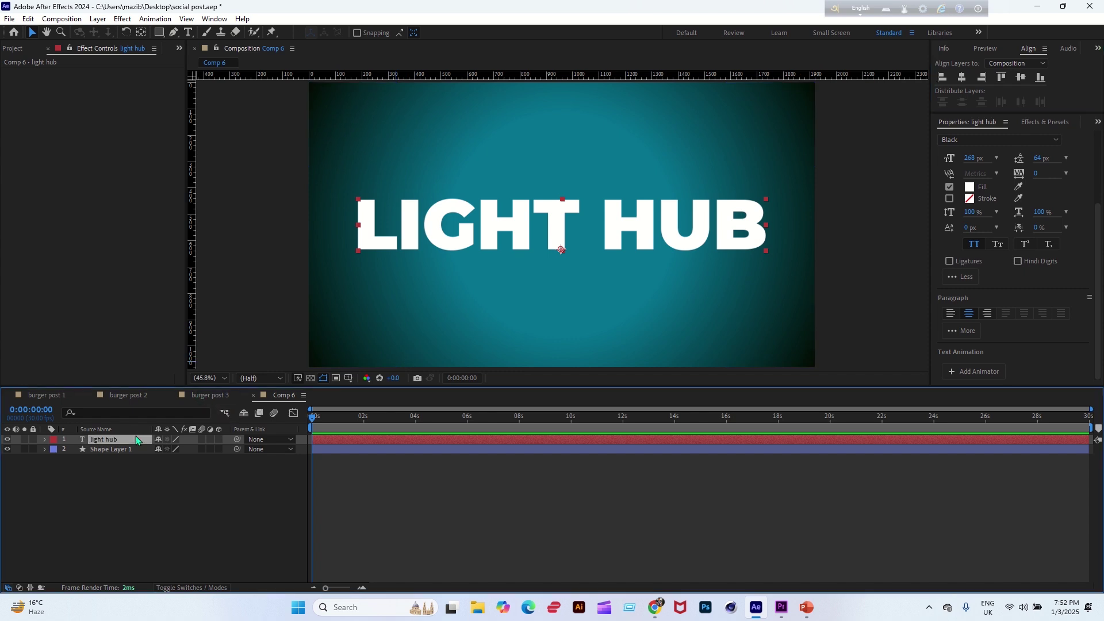
pyautogui.hotkey('ctrl', 'd')
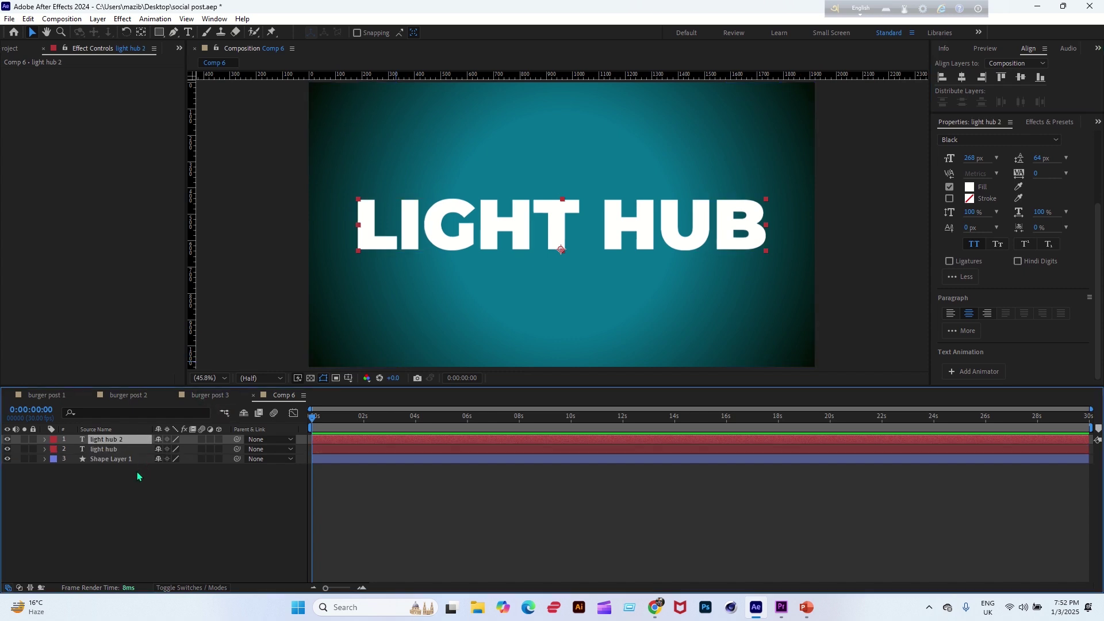
pyautogui.click(121, 451)
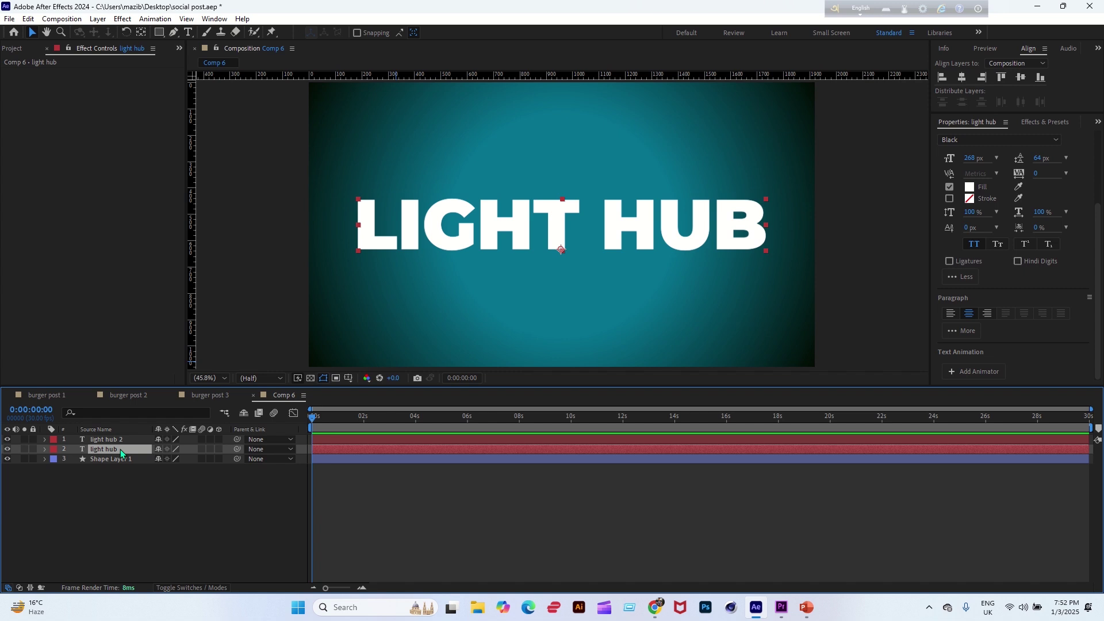
# Find the CC Light Burst 2.5 effect by searching for "cc lig" and apply it to the light hub 2 text layer.
pyautogui.click(1041, 122)
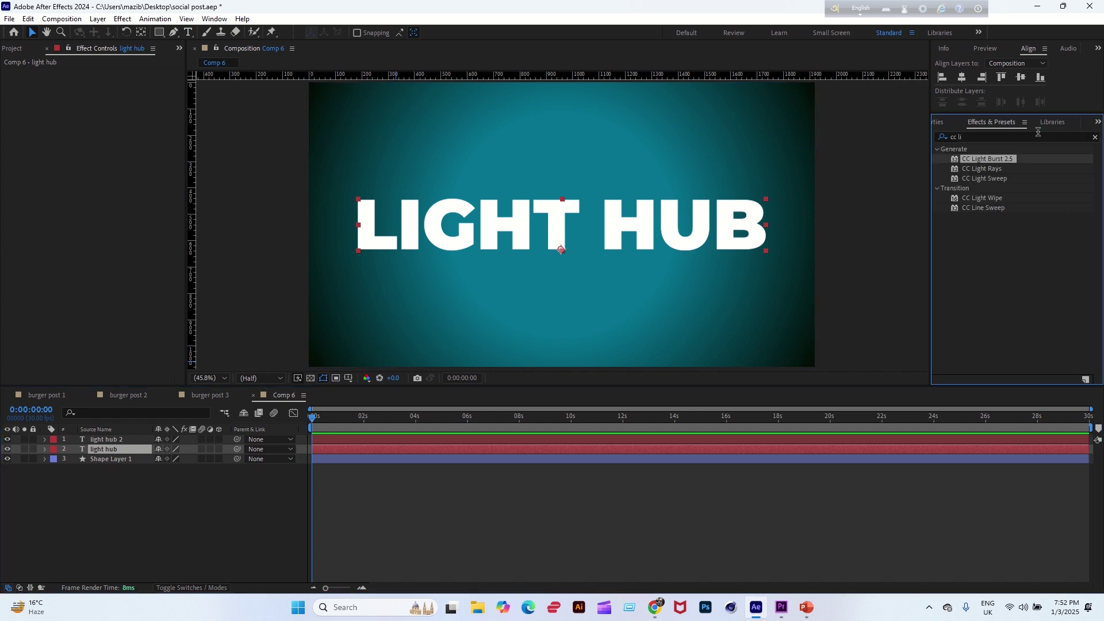
pyautogui.click(1037, 138)
pyautogui.write('cc l')
pyautogui.press('BackSpace')
pyautogui.press('BackSpace')
pyautogui.press('BackSpace')
pyautogui.press('BackSpace')
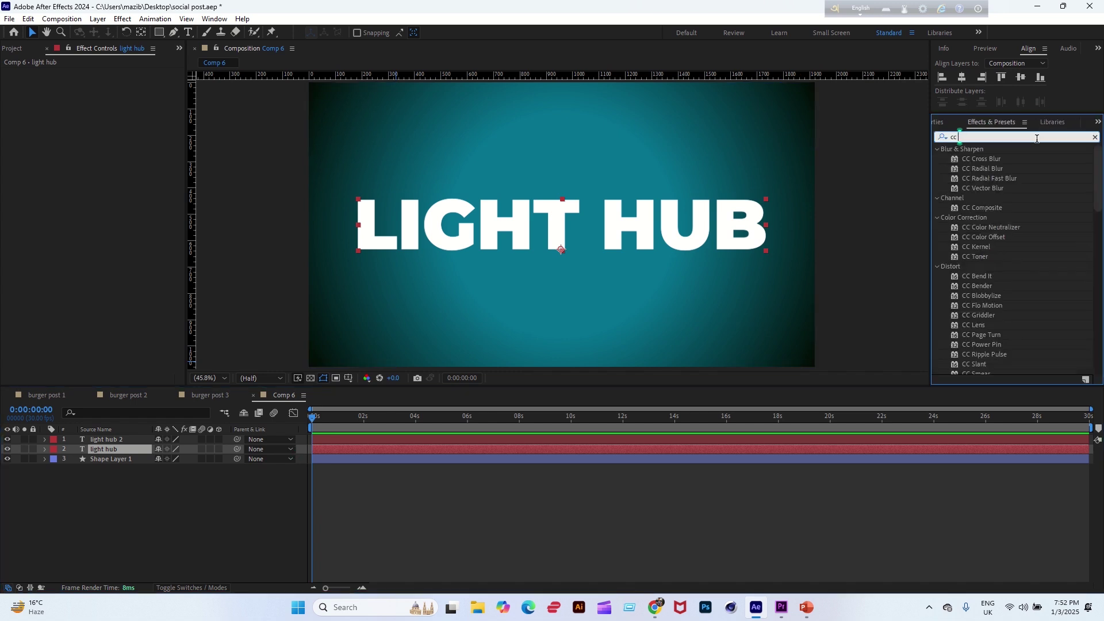
pyautogui.click(1038, 139)
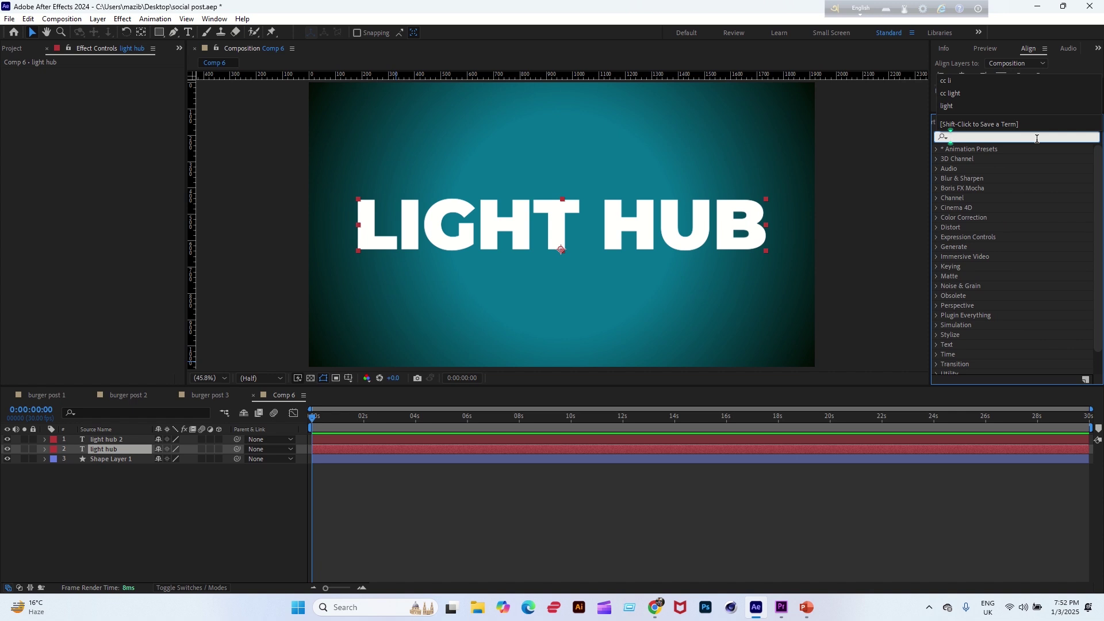
pyautogui.click(1038, 139)
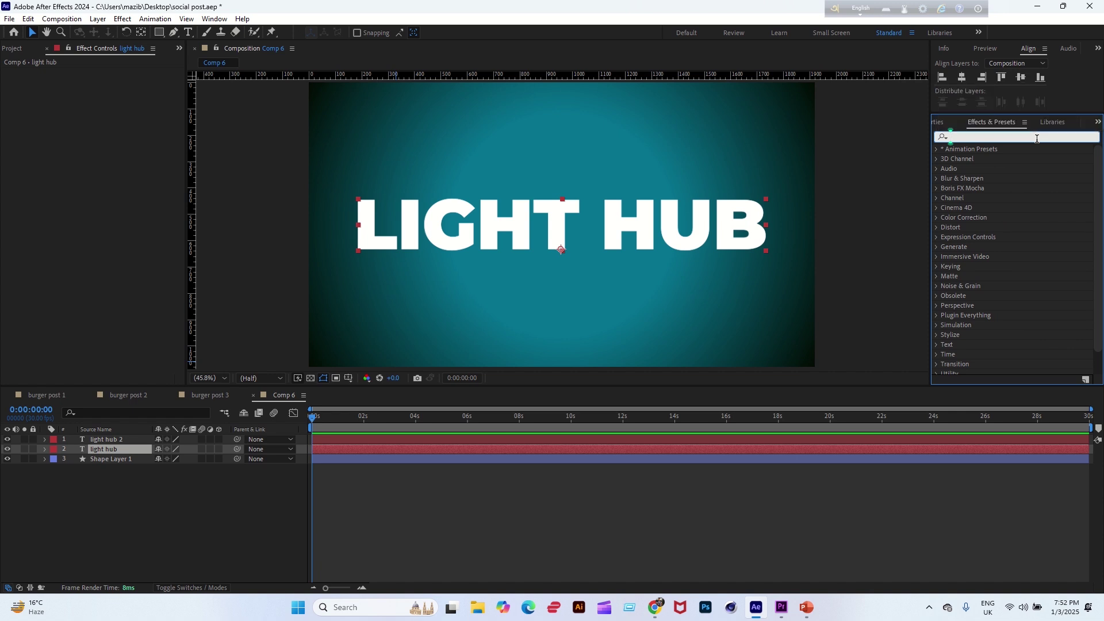
pyautogui.write('cc lih')
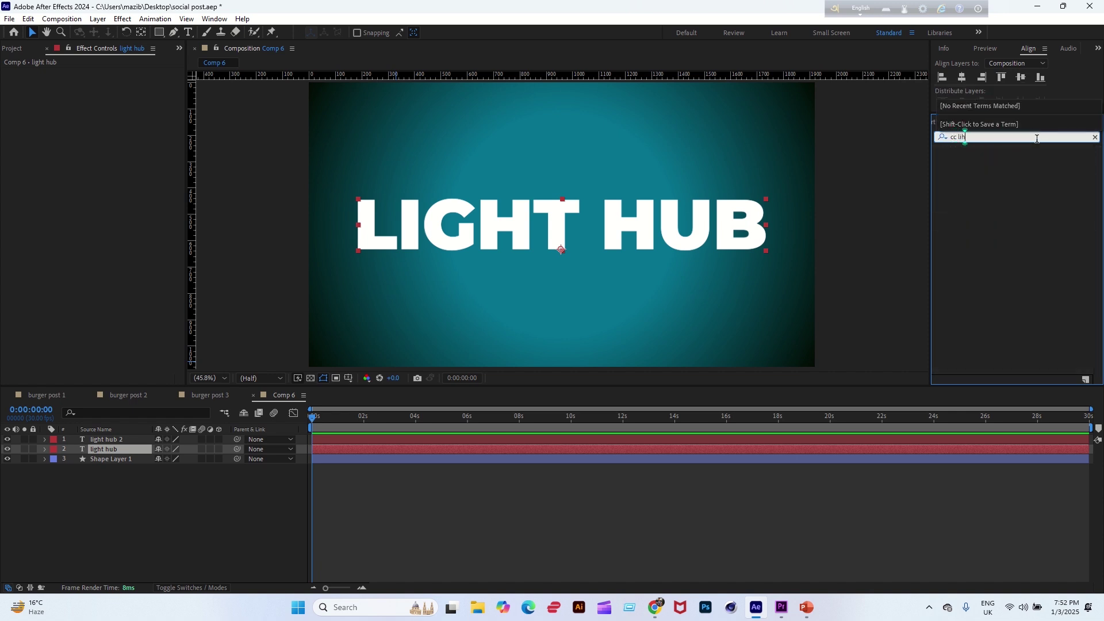
pyautogui.press('BackSpace')
pyautogui.write('g')
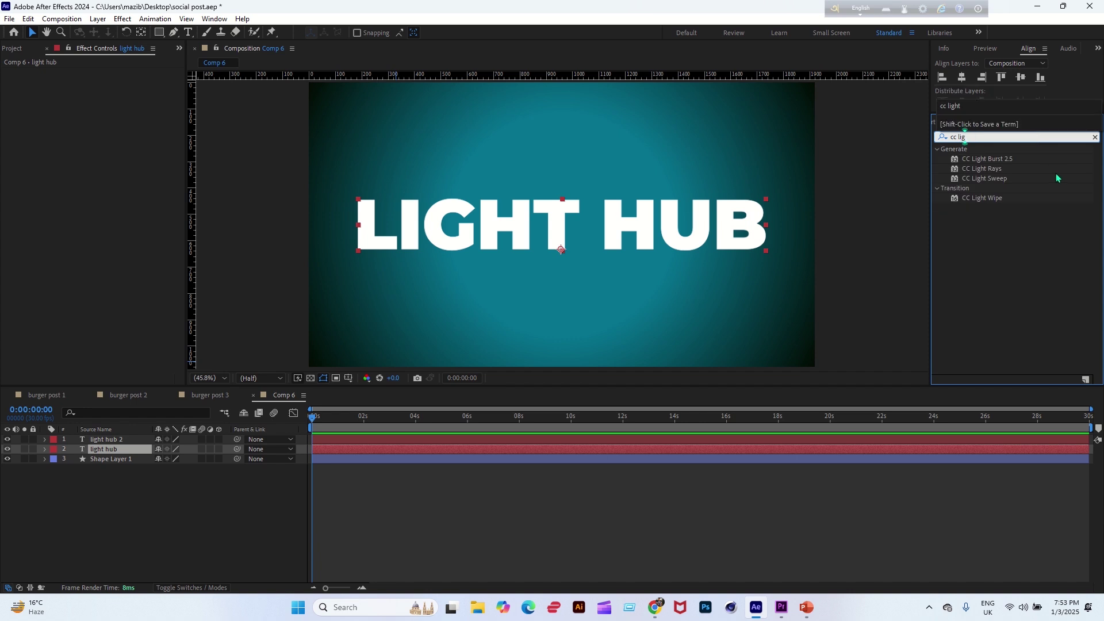
pyautogui.click(998, 162)
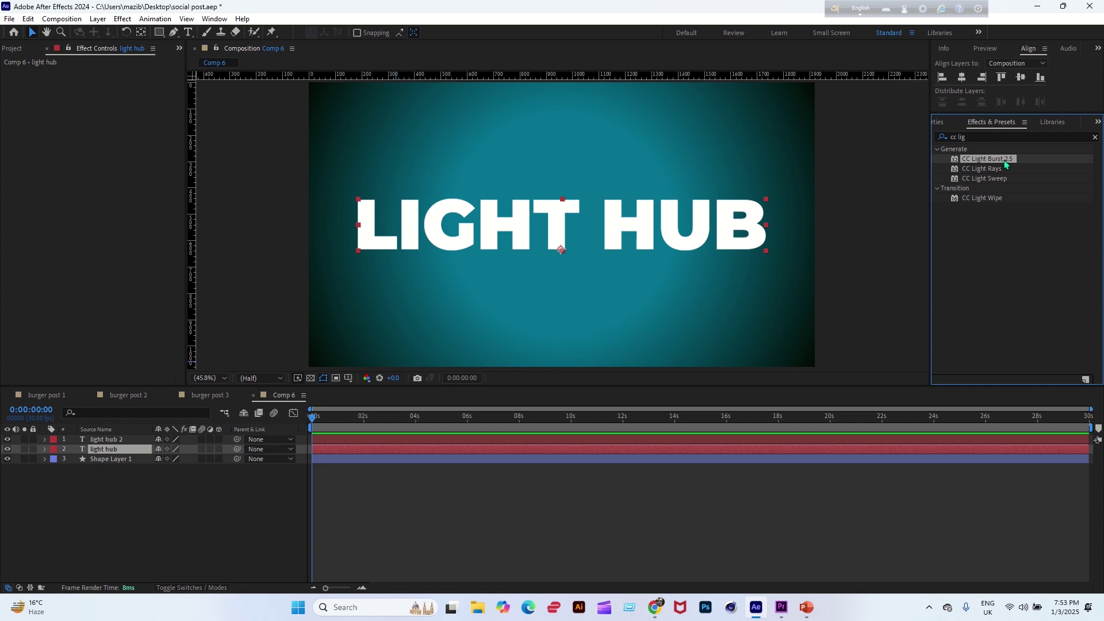
pyautogui.moveTo(1004, 160); pyautogui.dragTo(626, 226)
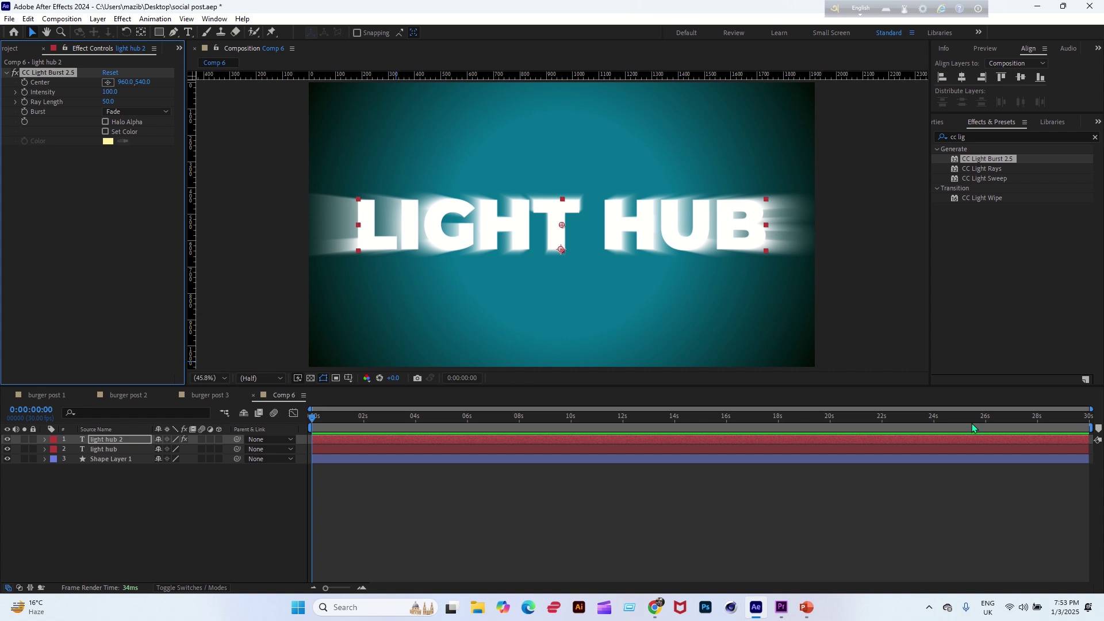
# Shorten the composition's work area so it ends at about 4 seconds.
pyautogui.moveTo(1096, 428)
pyautogui.mouseDown()
pyautogui.moveTo(362, 428)
pyautogui.moveTo(419, 438)
pyautogui.mouseUp()
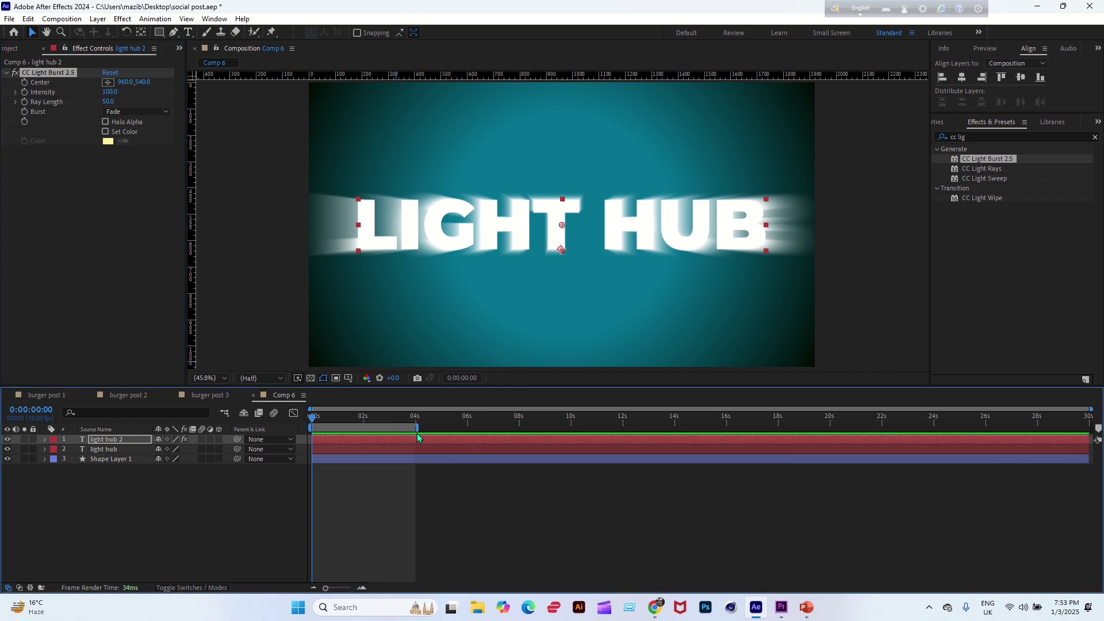
pyautogui.click(149, 486)
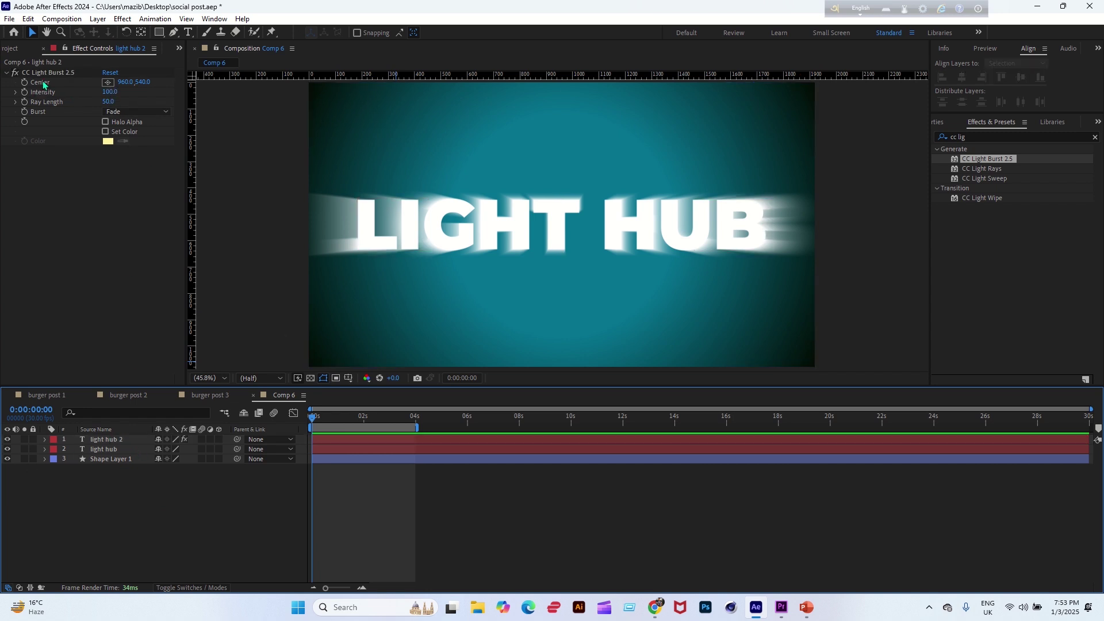
pyautogui.click(52, 105)
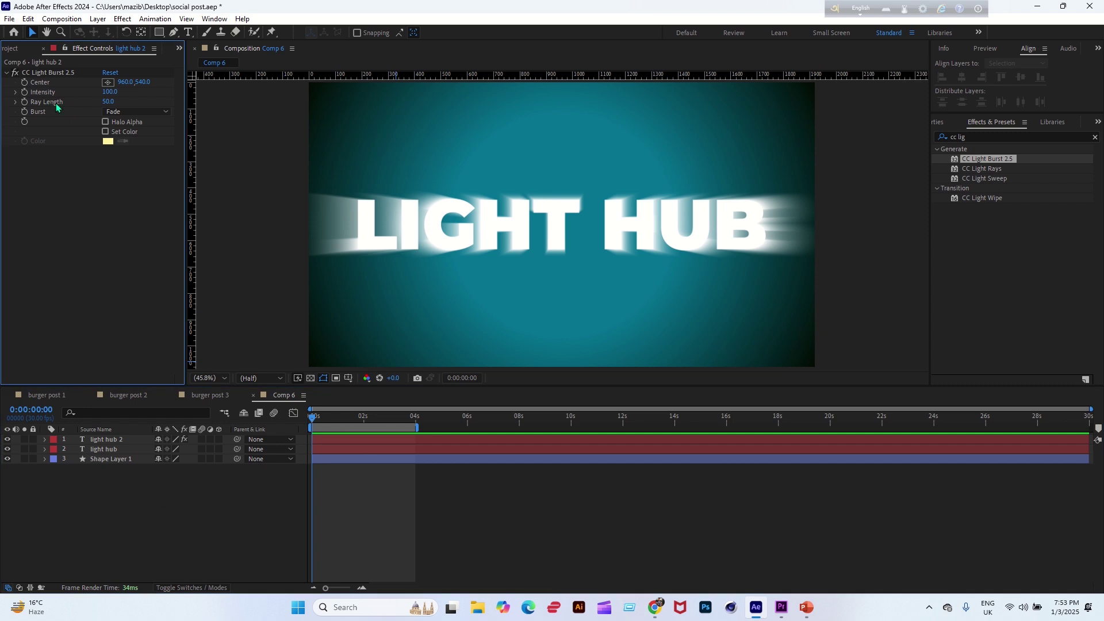
# Set the Ray Length of CC Light Burst 2.5 to 100 on the light hub 2 layer.
pyautogui.click(107, 102)
pyautogui.press('BackSpace')
pyautogui.write('100')
pyautogui.press('Return')
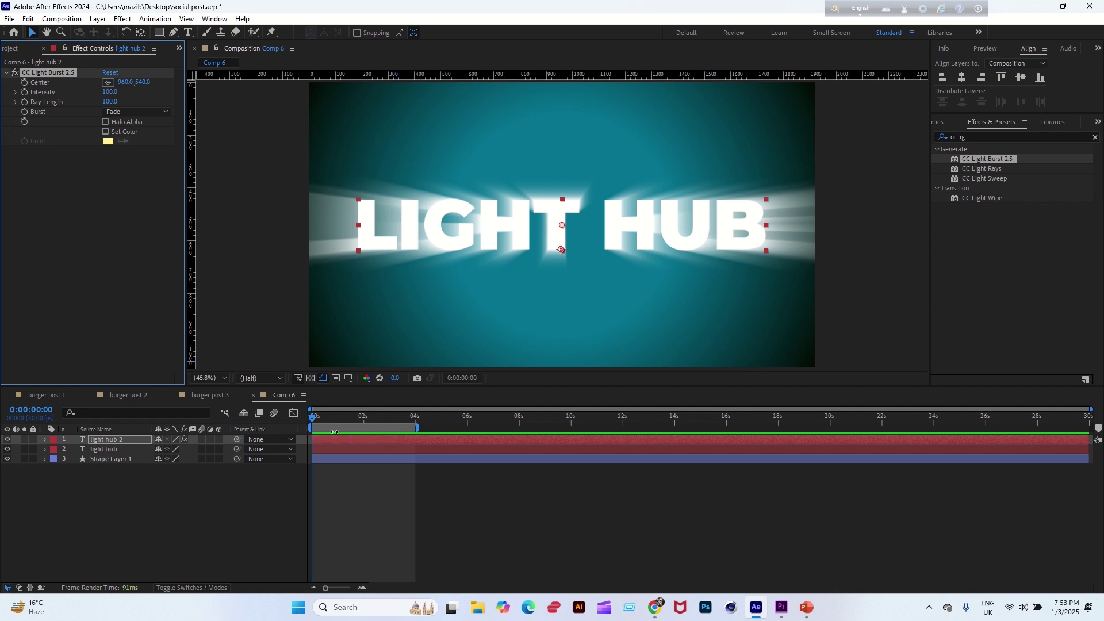
# Keyframe the light burst's Center at the start of the composition, and set its X to 1400 at 0:00:00:26.
pyautogui.click(24, 82)
pyautogui.moveTo(313, 422); pyautogui.dragTo(336, 426)
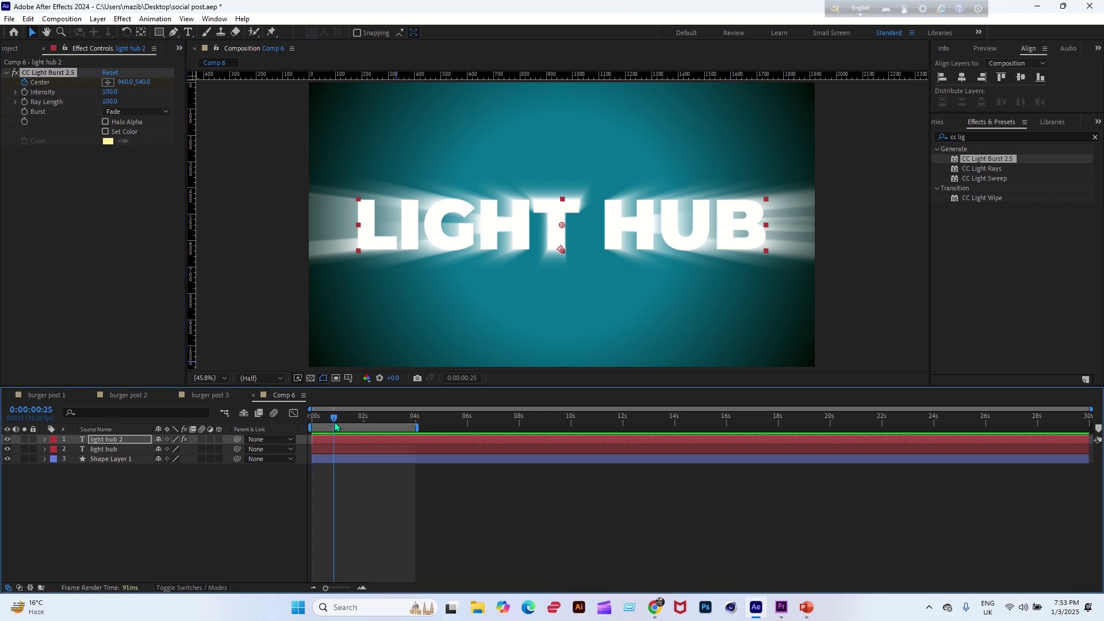
pyautogui.click(126, 82)
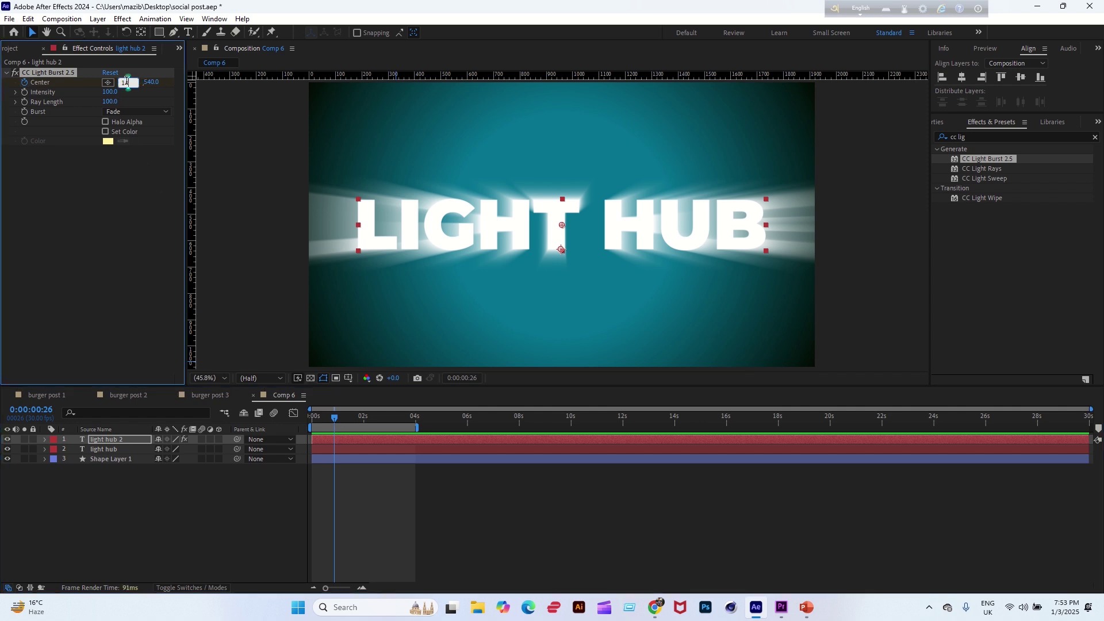
pyautogui.press('Return')
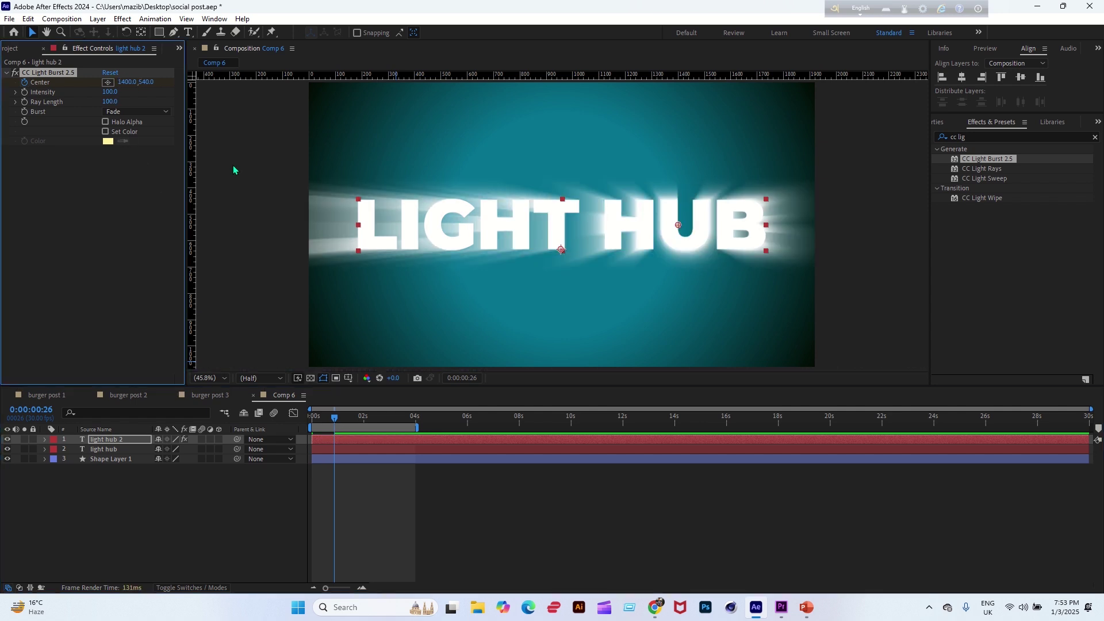
# Add a Center keyframe for the light burst at 0:00:02:00 with X set to -960.
pyautogui.moveTo(348, 423); pyautogui.dragTo(364, 424)
pyautogui.click(128, 81)
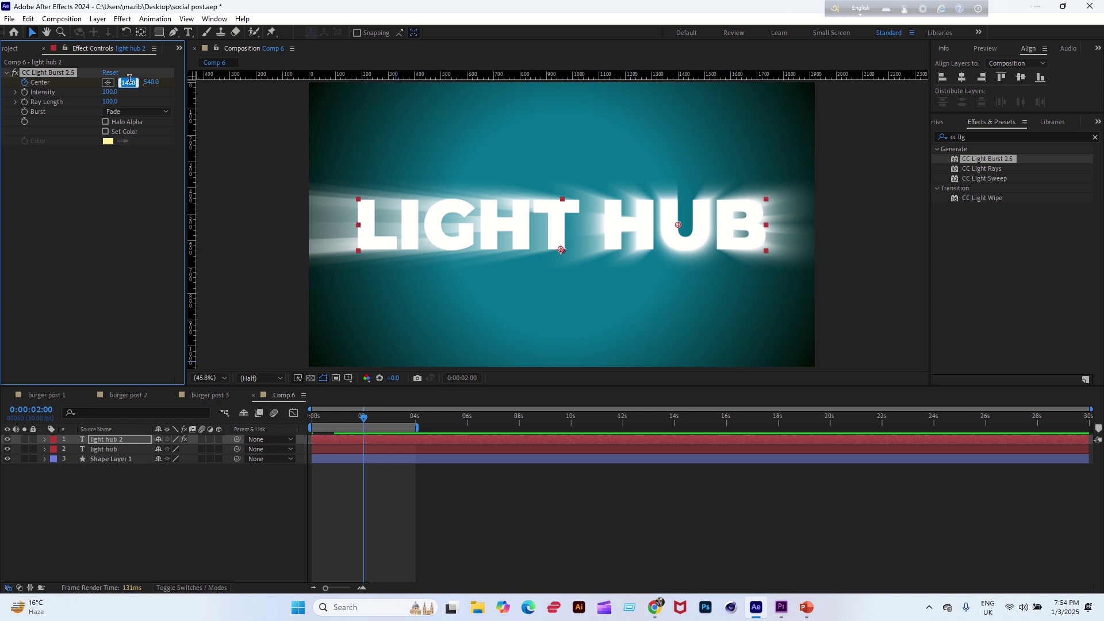
pyautogui.write('-960')
pyautogui.press('Return')
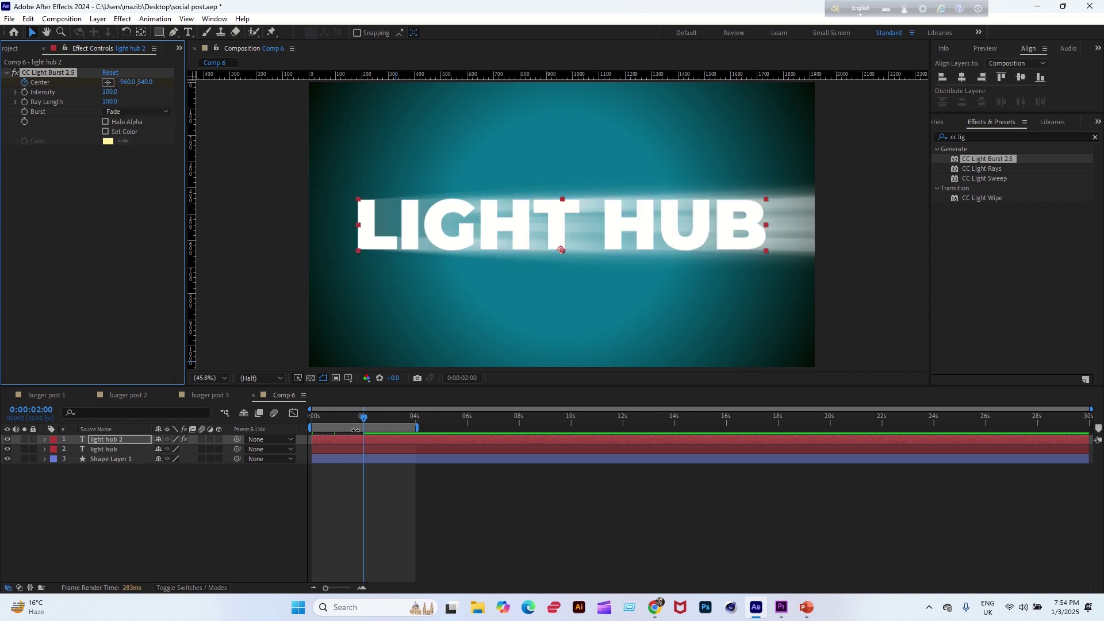
# Set the light burst's Center X to 960 at 0:00:02:25 and return to the start to preview the animation.
pyautogui.moveTo(365, 425); pyautogui.dragTo(386, 426)
pyautogui.click(127, 82)
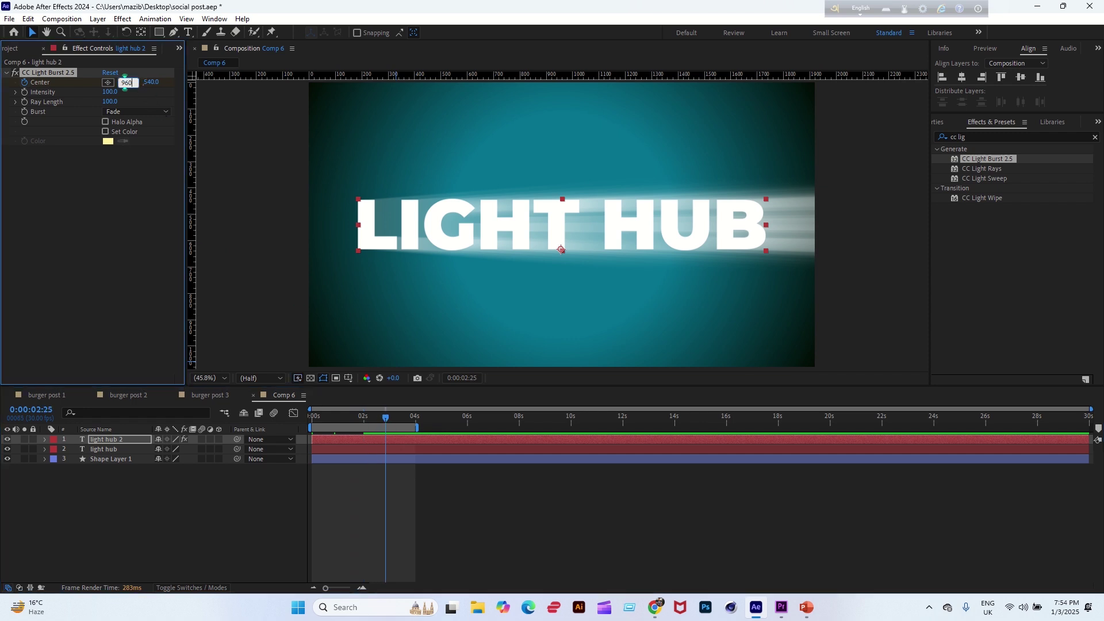
pyautogui.write('960')
pyautogui.press('Return')
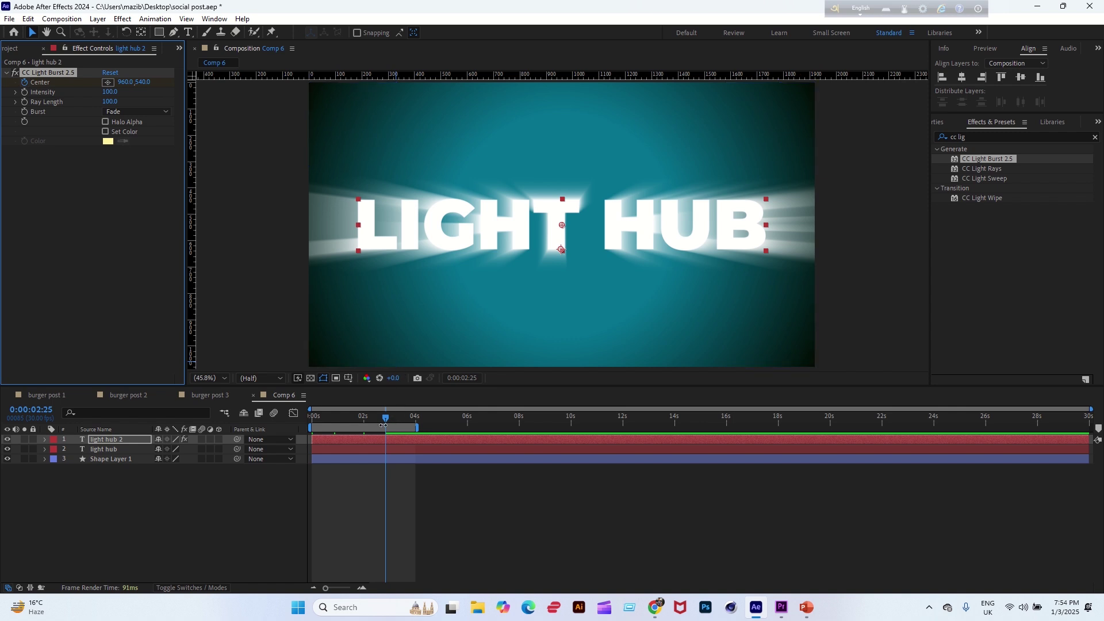
pyautogui.moveTo(382, 422); pyautogui.dragTo(294, 413)
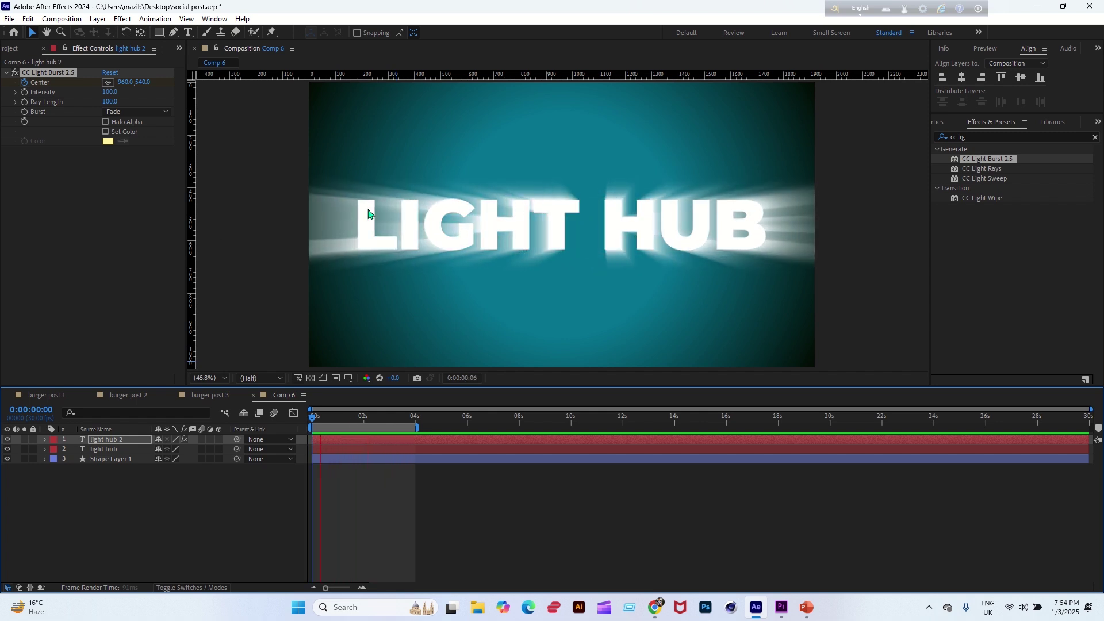
# Set the light burst to the Straight type with Set Color enabled, Halo Alpha off and yellow FFE640 as its color.
pyautogui.click(105, 122)
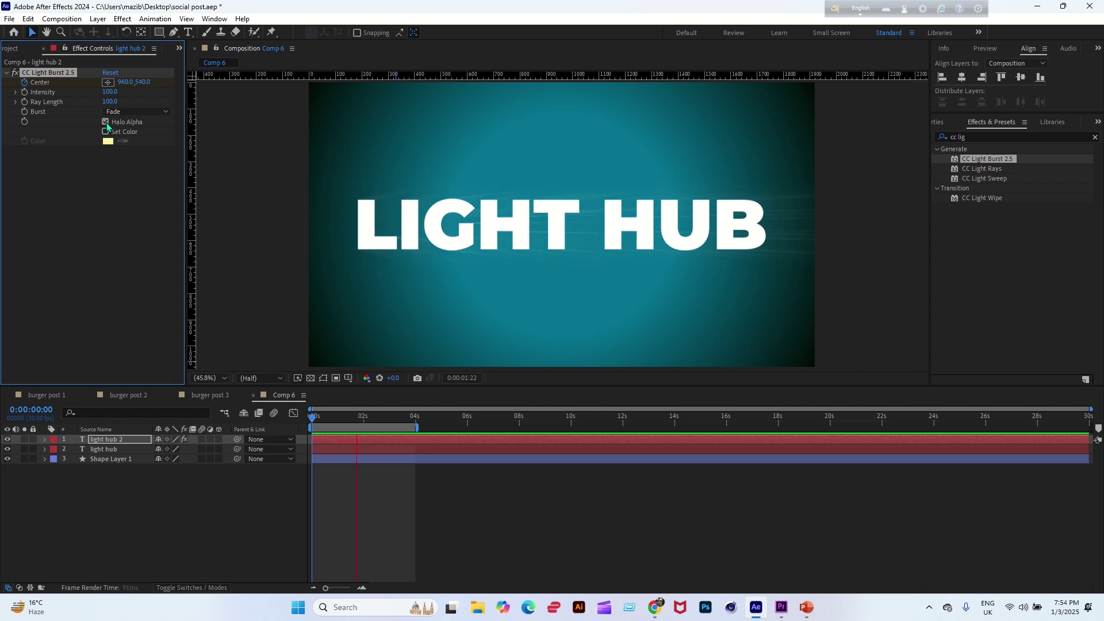
pyautogui.click(106, 132)
pyautogui.click(109, 113)
pyautogui.click(108, 122)
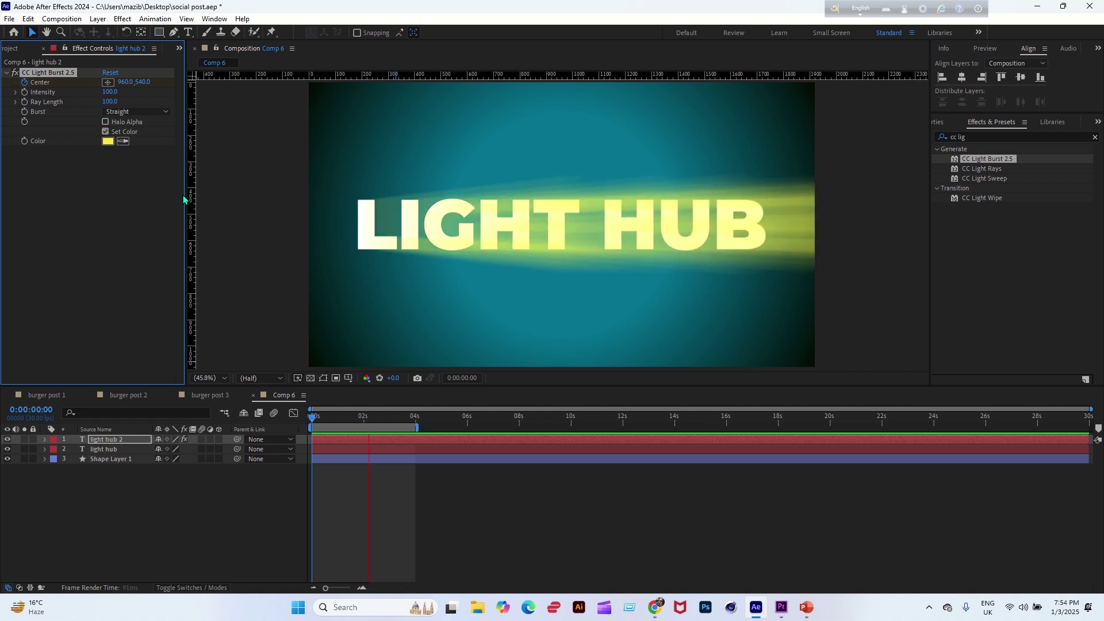
pyautogui.click(109, 142)
pyautogui.moveTo(1030, 176); pyautogui.dragTo(1055, 209)
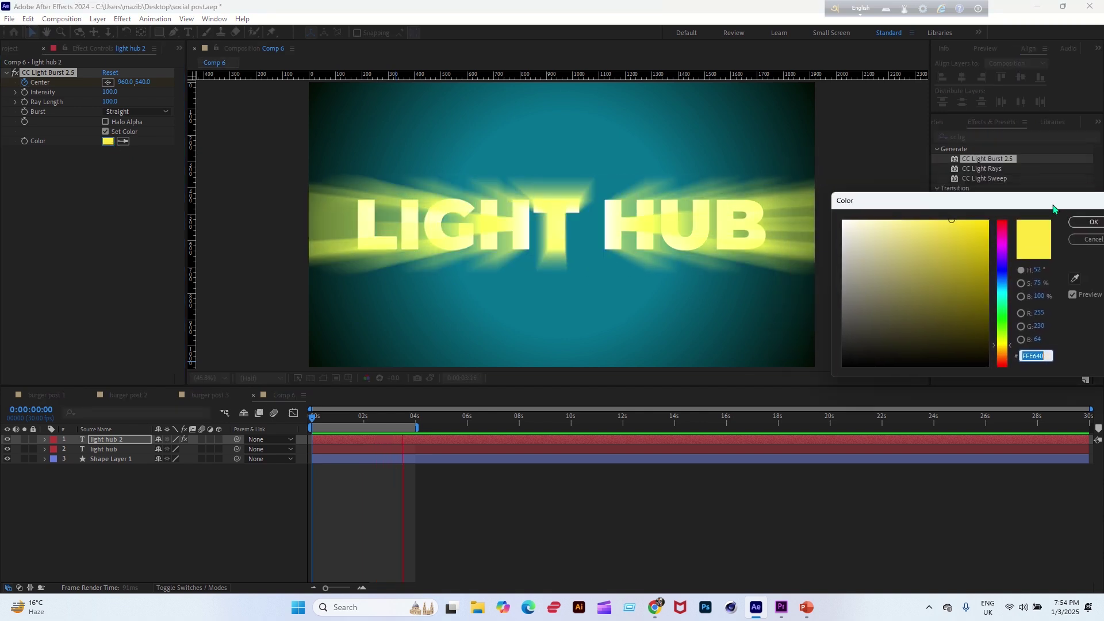
pyautogui.click(1077, 223)
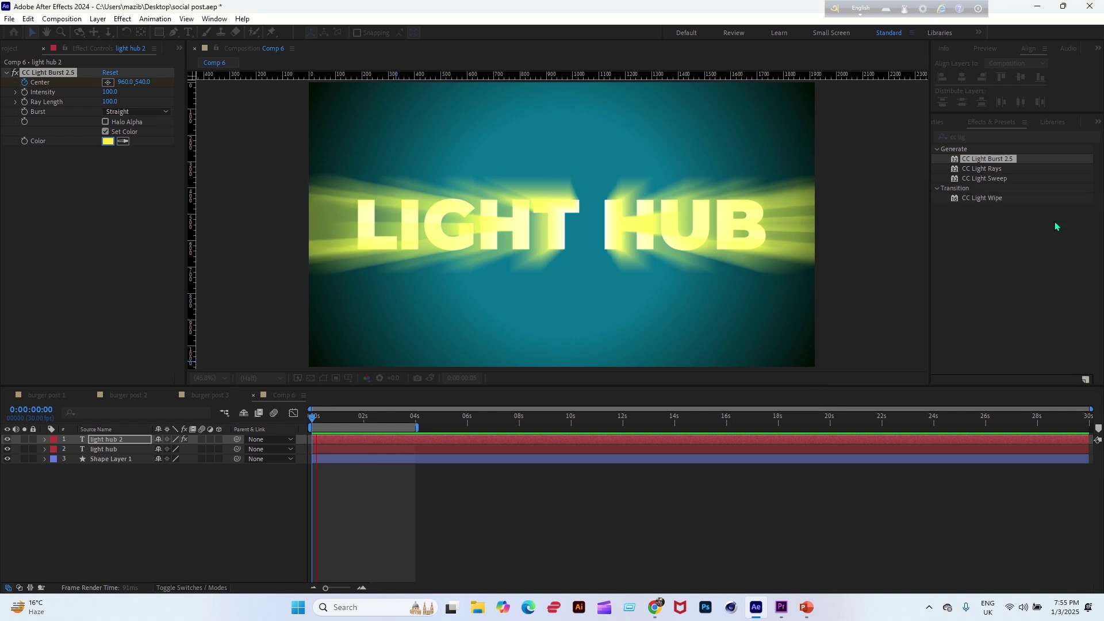
# Reorder the layers so the light hub 2 ray layer sits directly below the plain light hub text layer.
pyautogui.click(112, 441)
pyautogui.moveTo(110, 450); pyautogui.dragTo(110, 450)
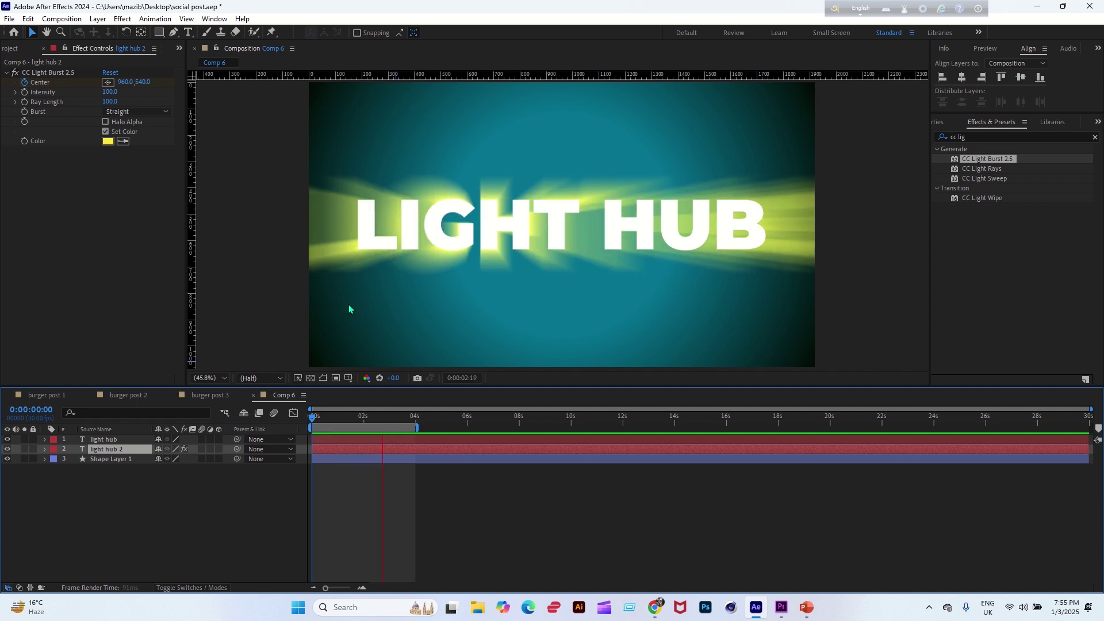
pyautogui.moveTo(379, 5)
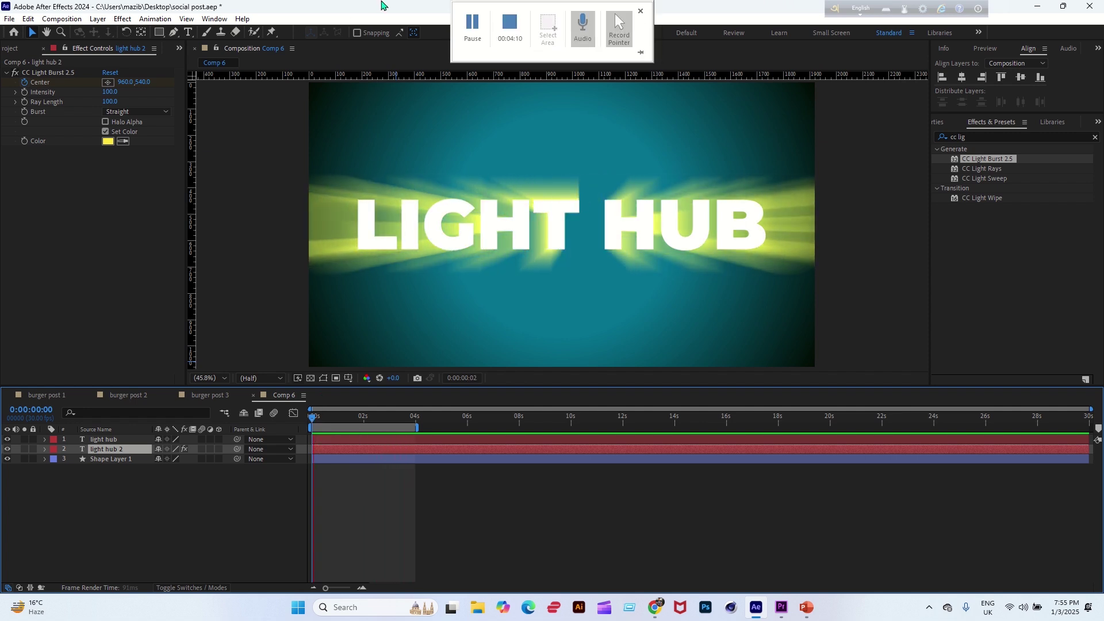